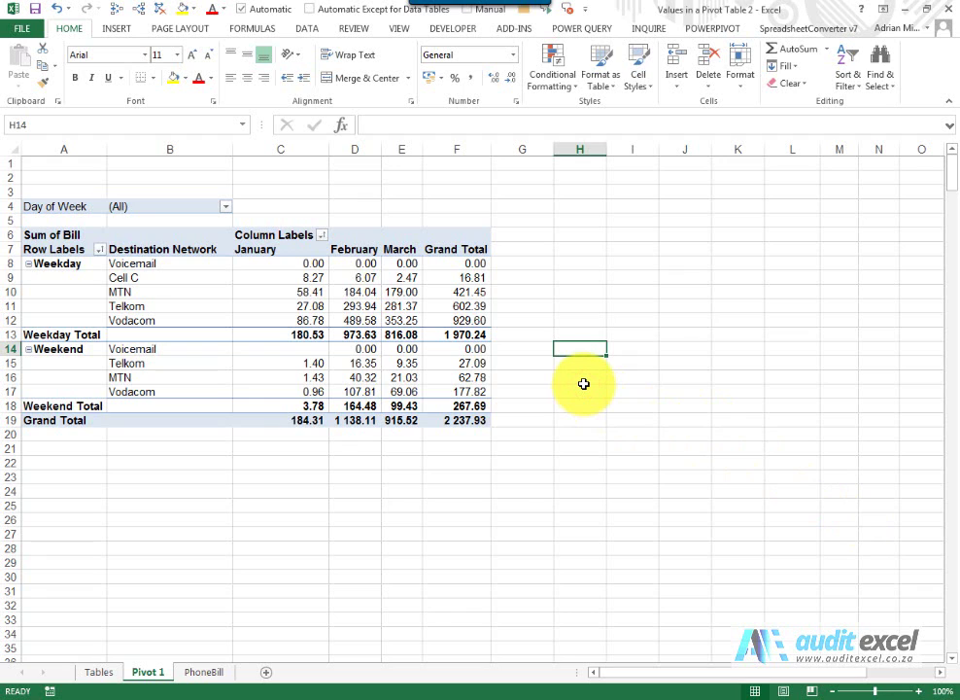
Enter a GETPIVOTDATA formula in F25 referencing pivot cell E13, returning 816.0825.
click(463, 503)
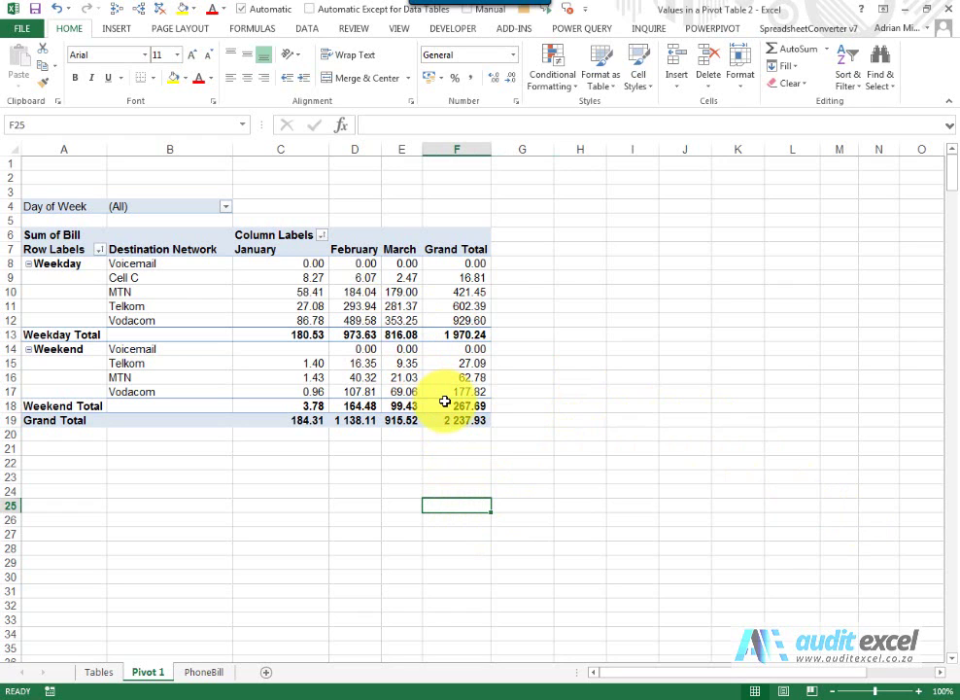
text(=)
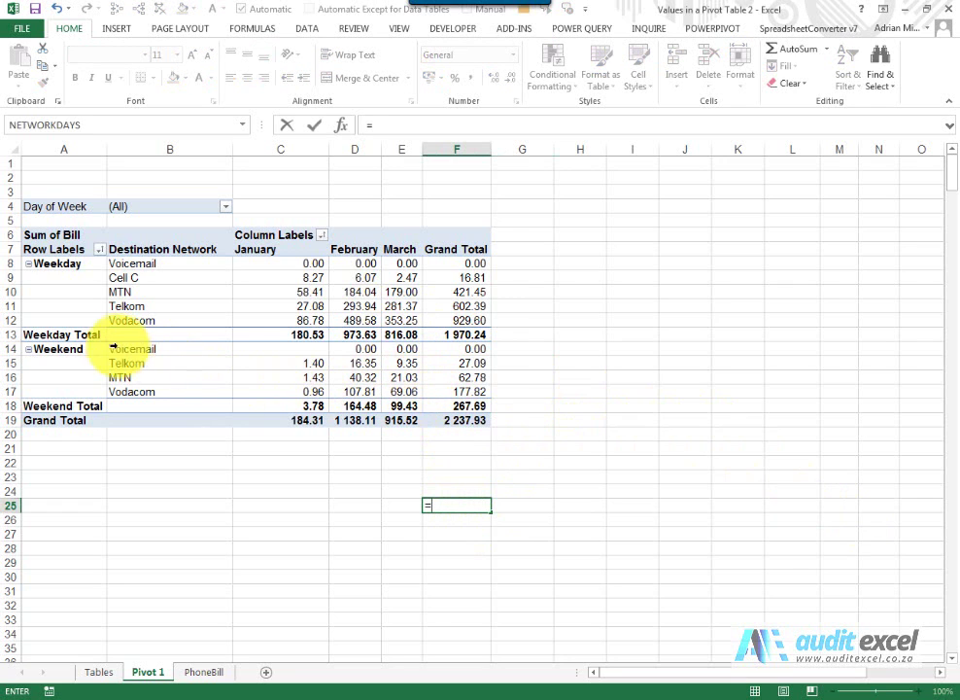
click(402, 334)
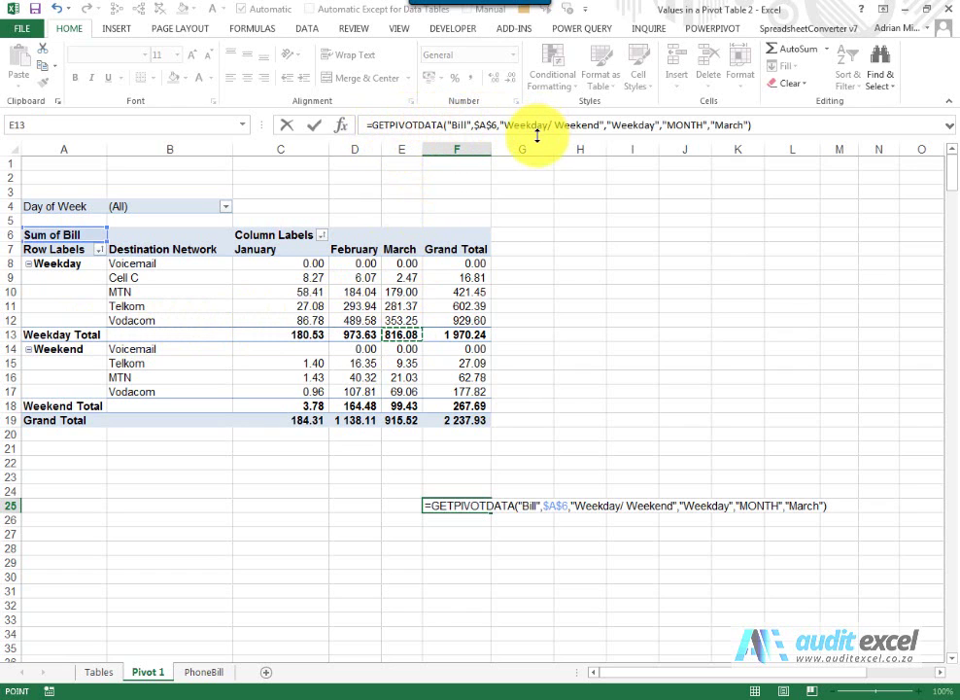
key(Return)
key(Up)
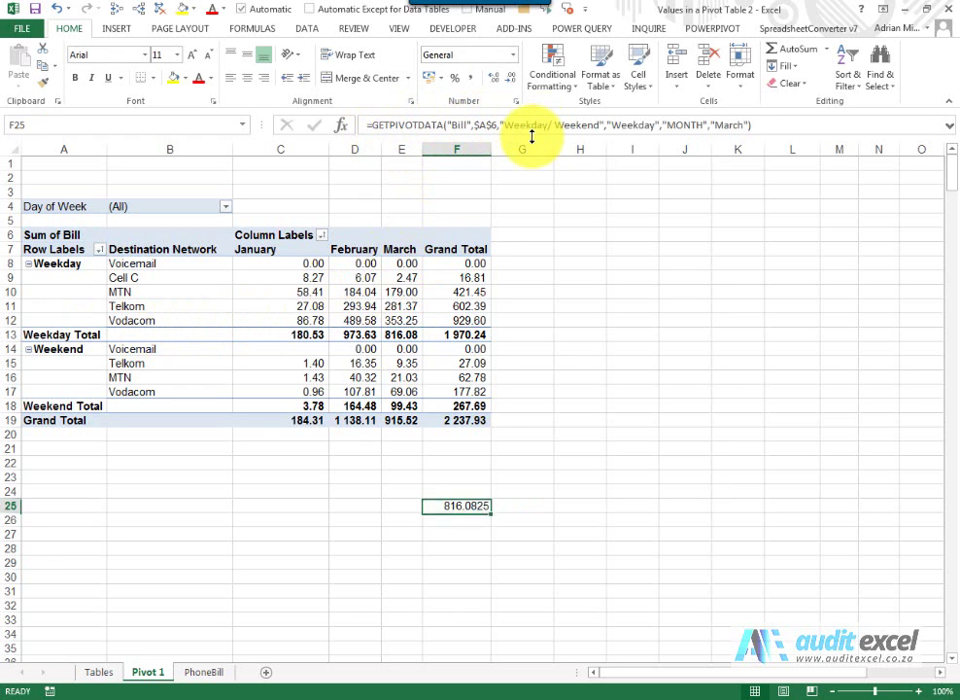
Fill the F25 formula down into F26, then delete the F26 copy.
drag(491, 512, 493, 525)
click(459, 518)
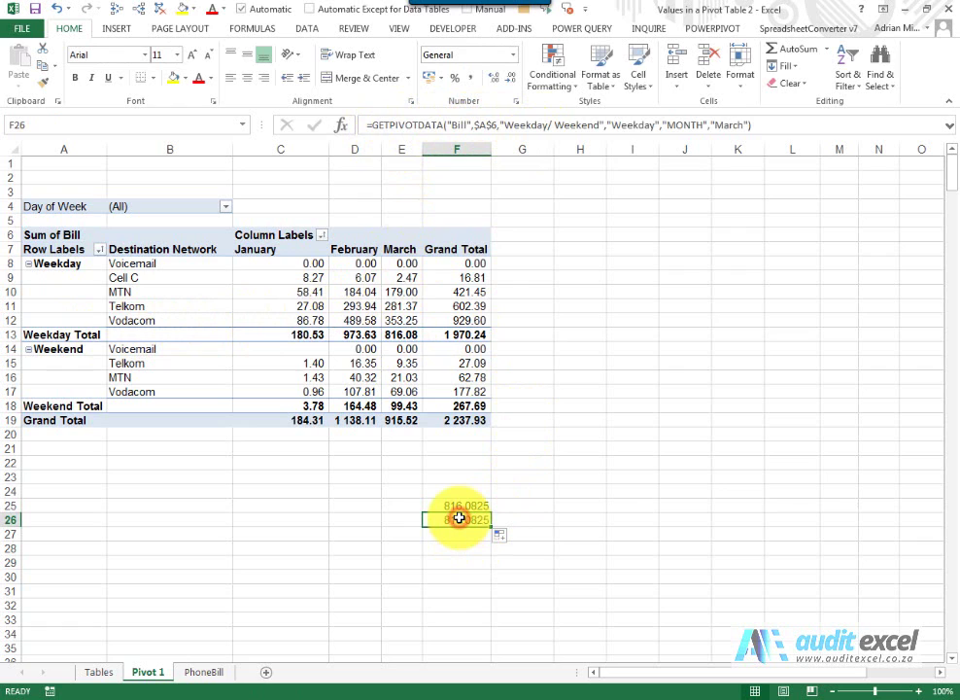
key(Delete)
click(460, 504)
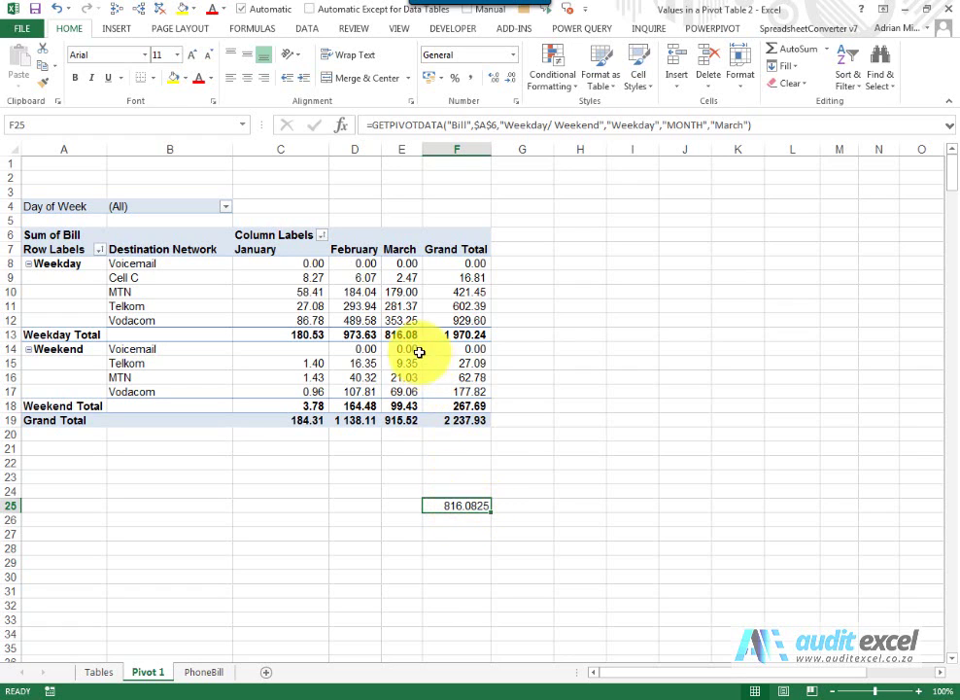
click(341, 126)
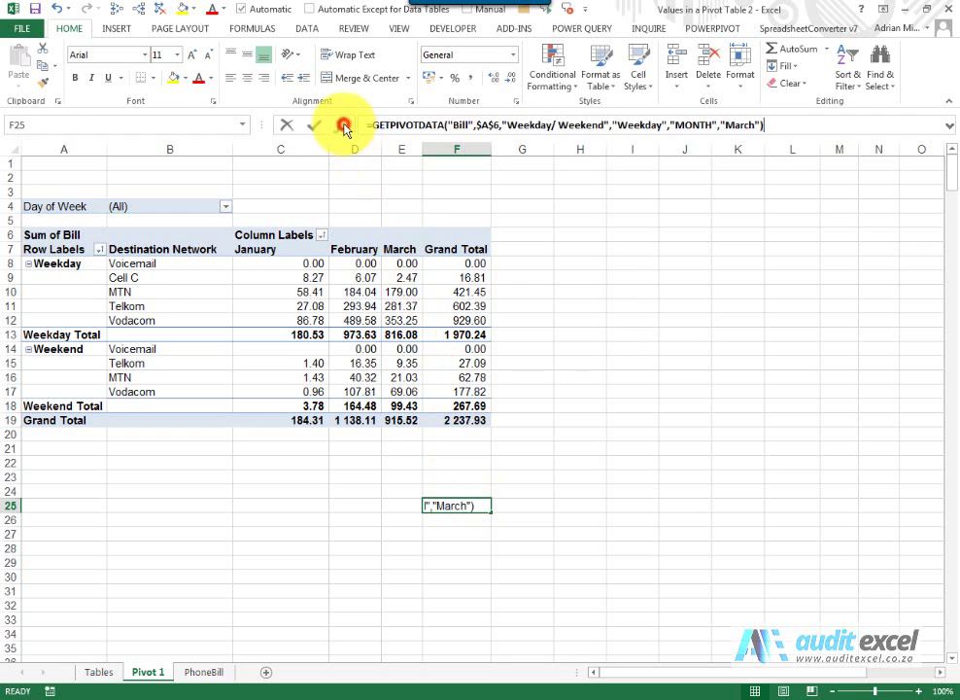
drag(499, 186, 800, 220)
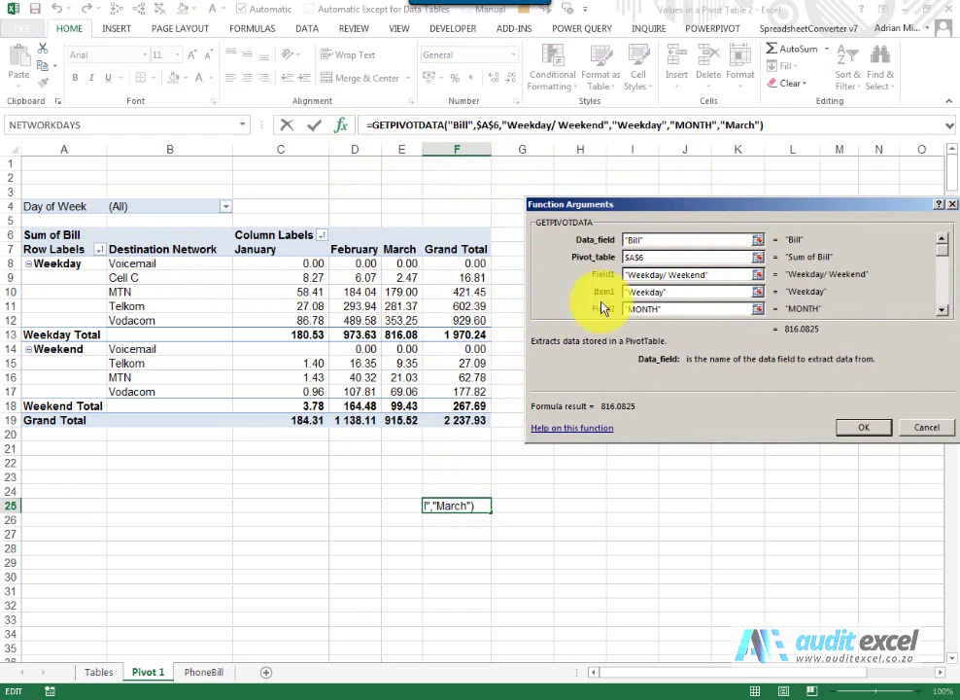
click(667, 259)
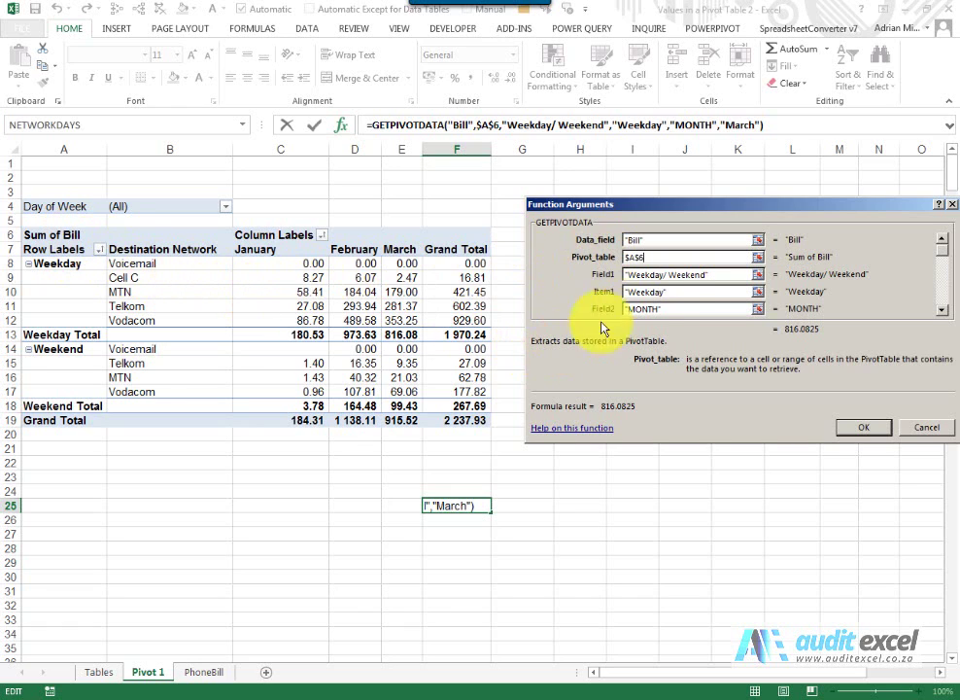
click(722, 276)
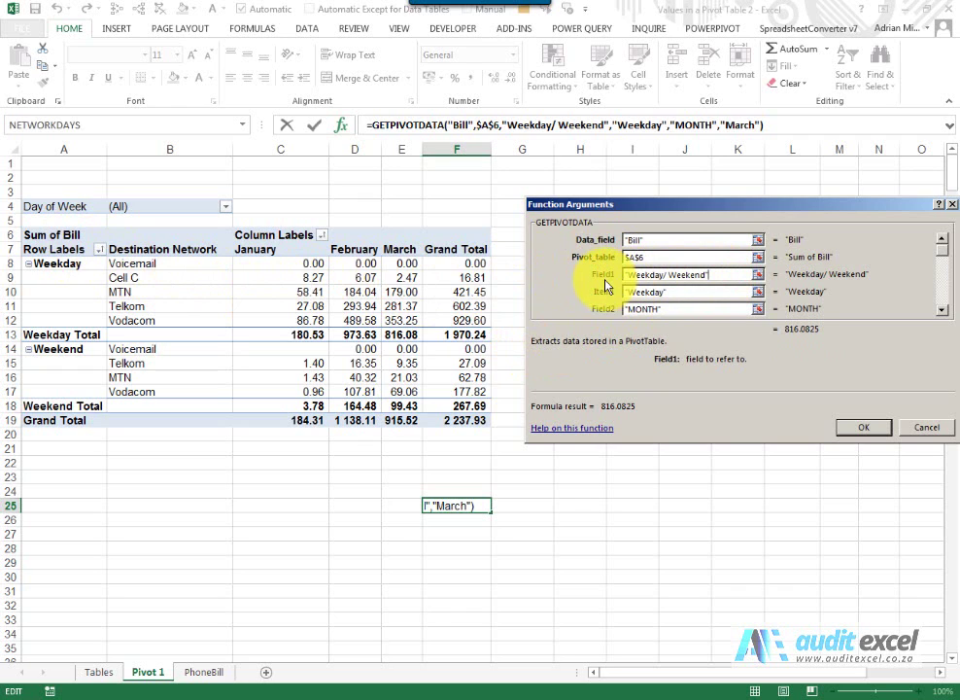
click(942, 309)
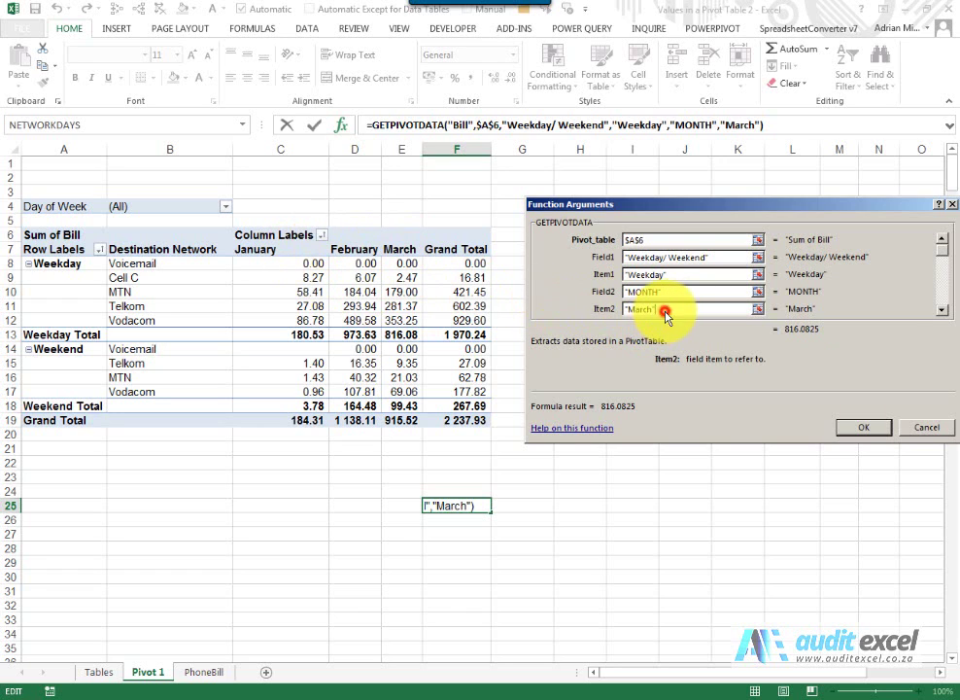
click(943, 311)
click(943, 311)
click(943, 312)
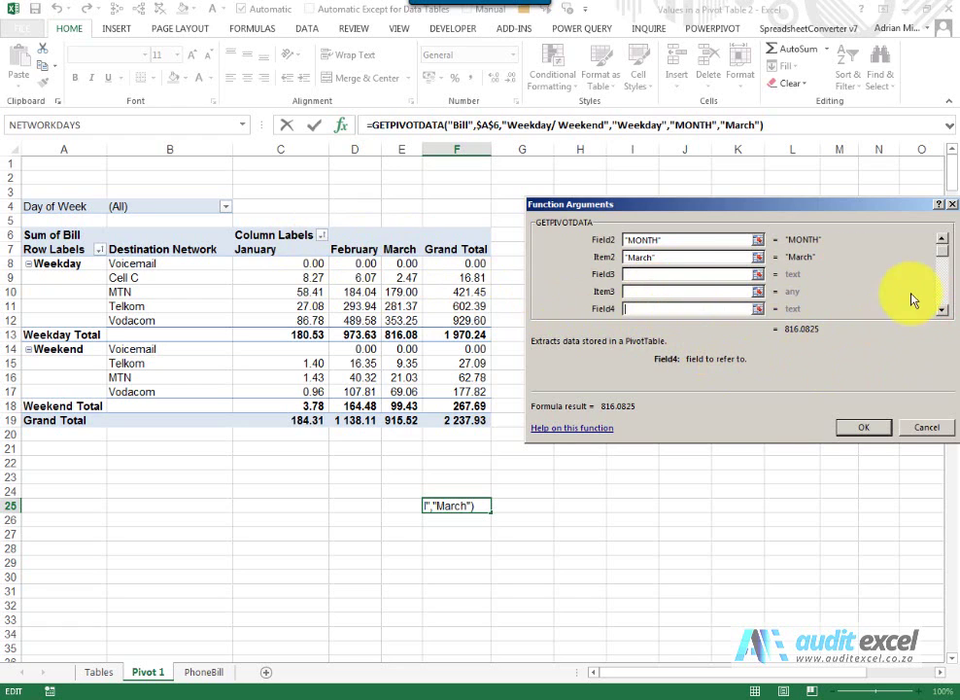
click(941, 238)
click(942, 239)
click(942, 238)
click(942, 238)
click(942, 238)
click(942, 309)
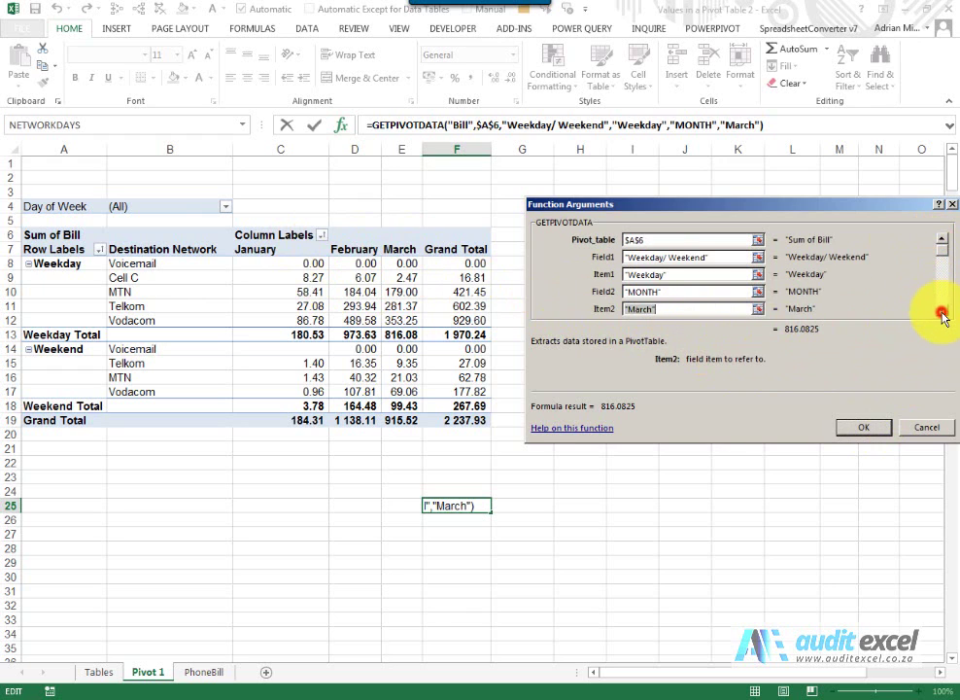
click(942, 309)
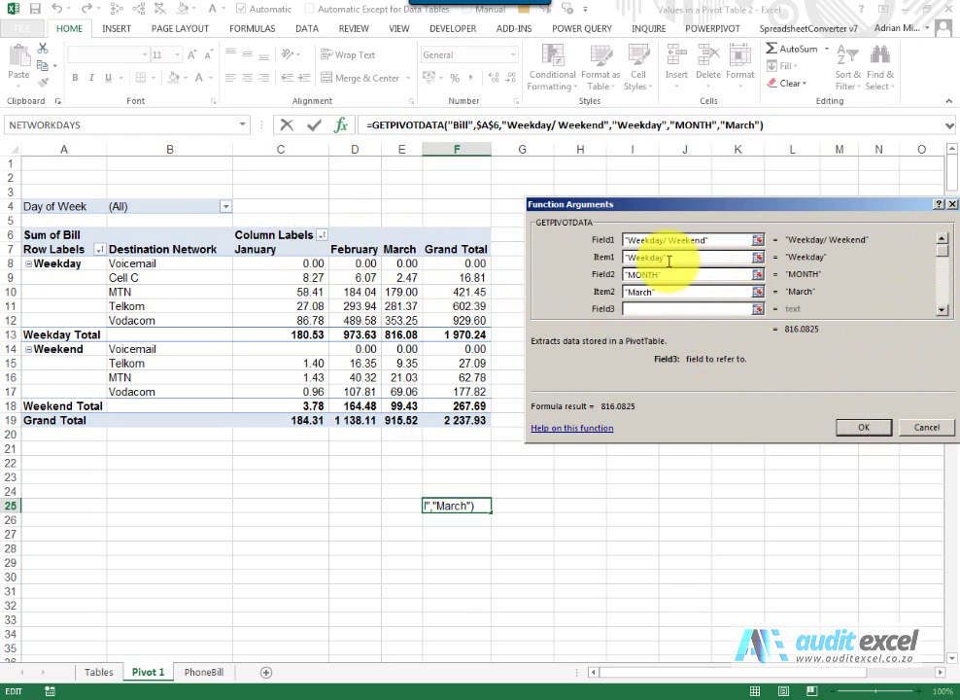
click(861, 427)
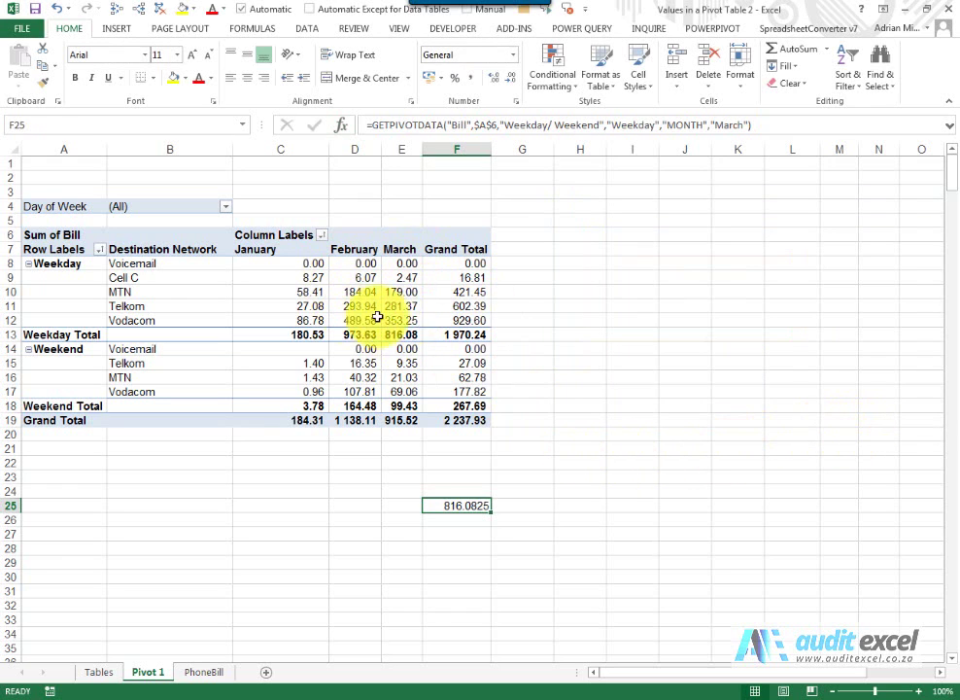
Sort the pivot's month columns Z to A and recheck F25's 816.0825 result.
mouse_move(398, 321)
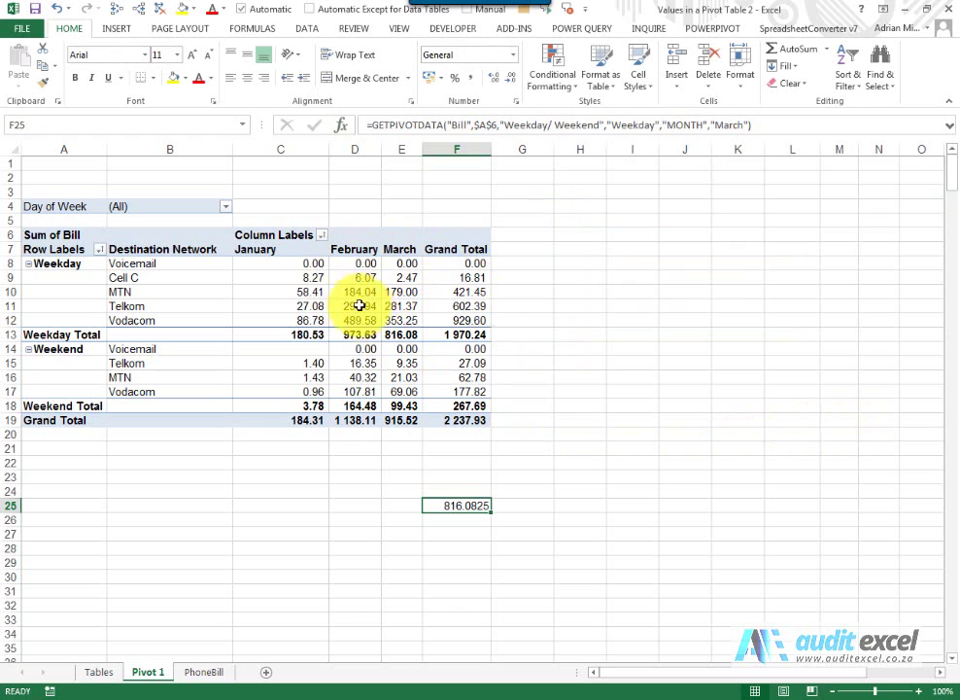
click(297, 252)
click(321, 236)
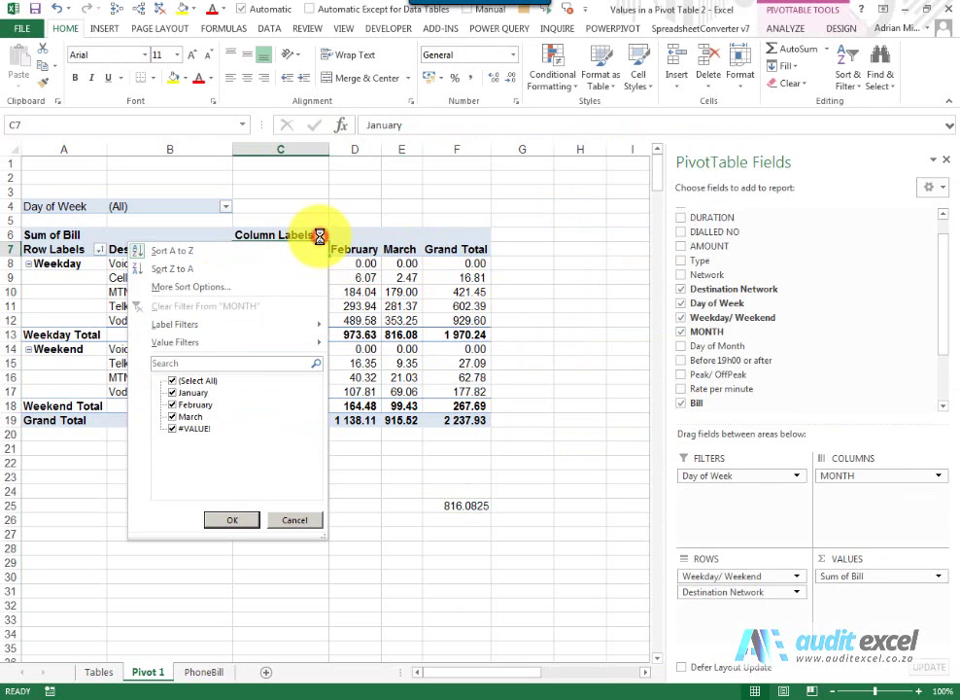
click(289, 268)
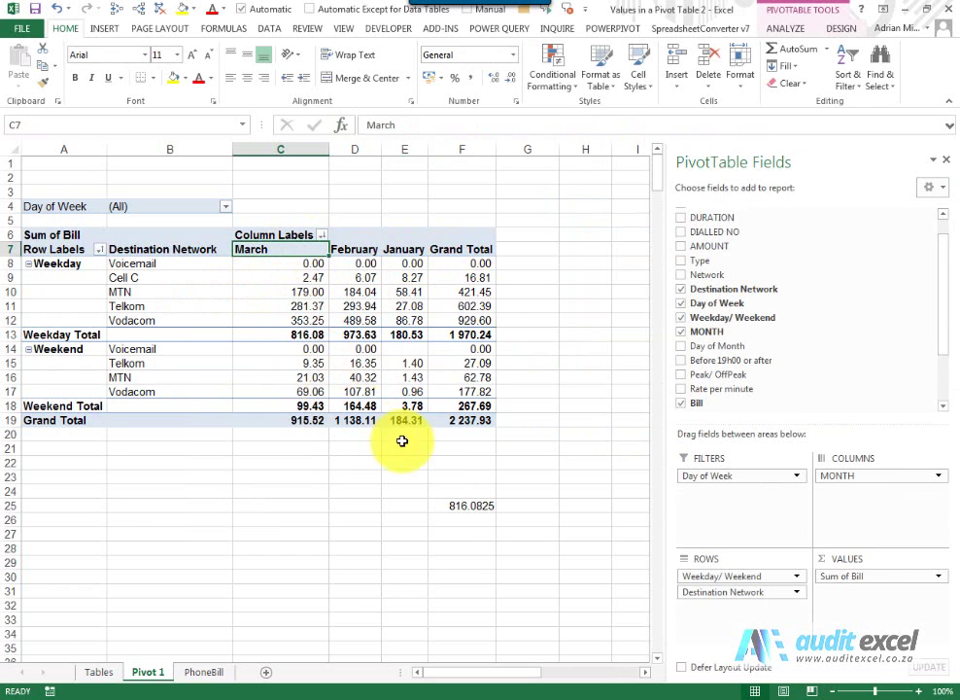
click(457, 503)
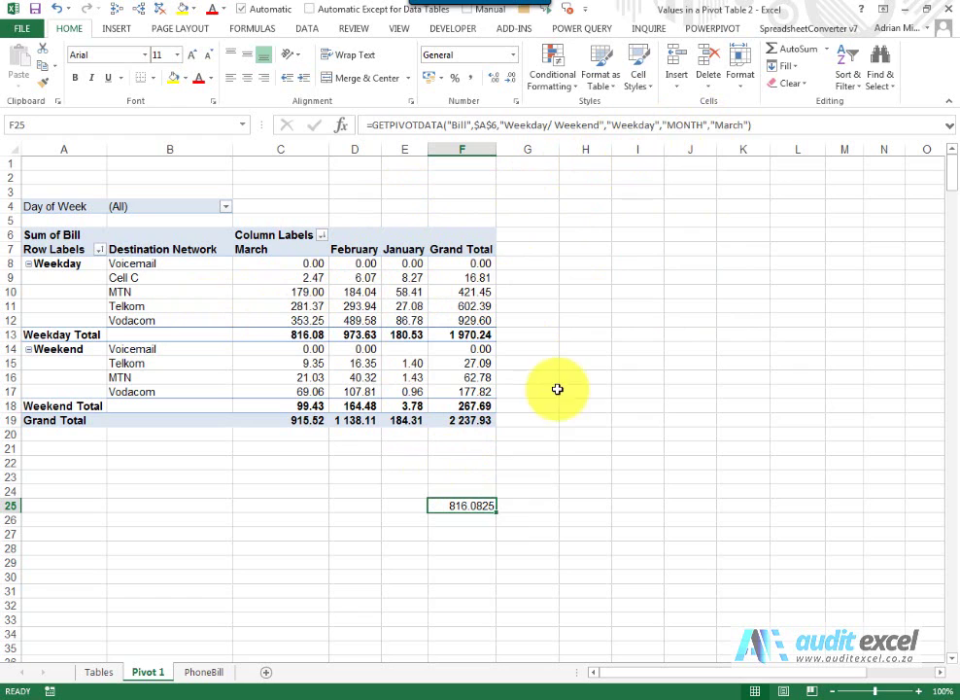
drag(498, 513, 495, 523)
click(473, 521)
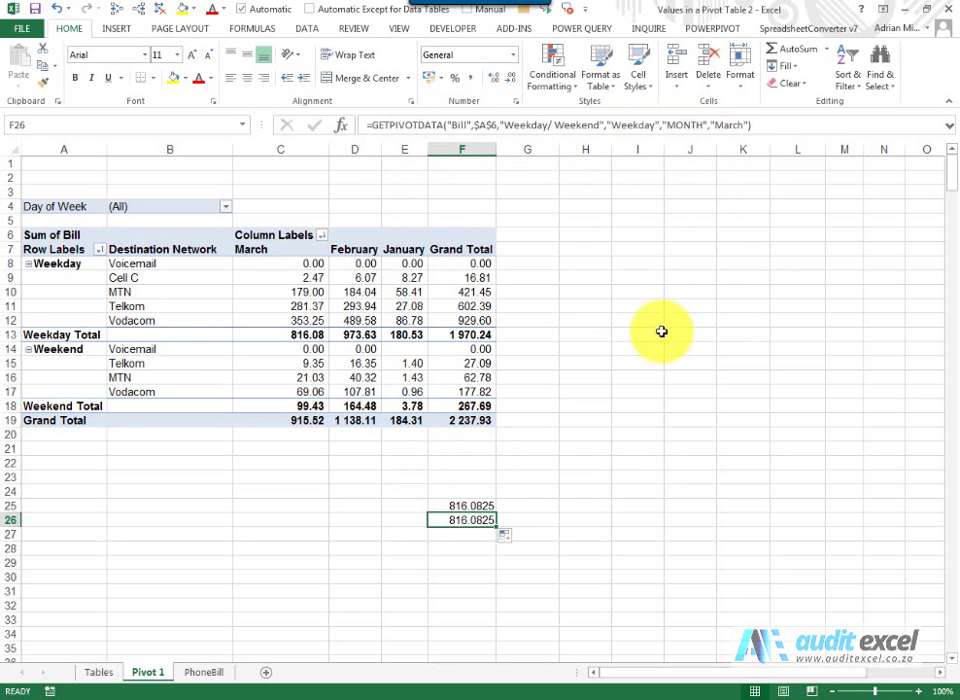
key(Delete)
click(483, 507)
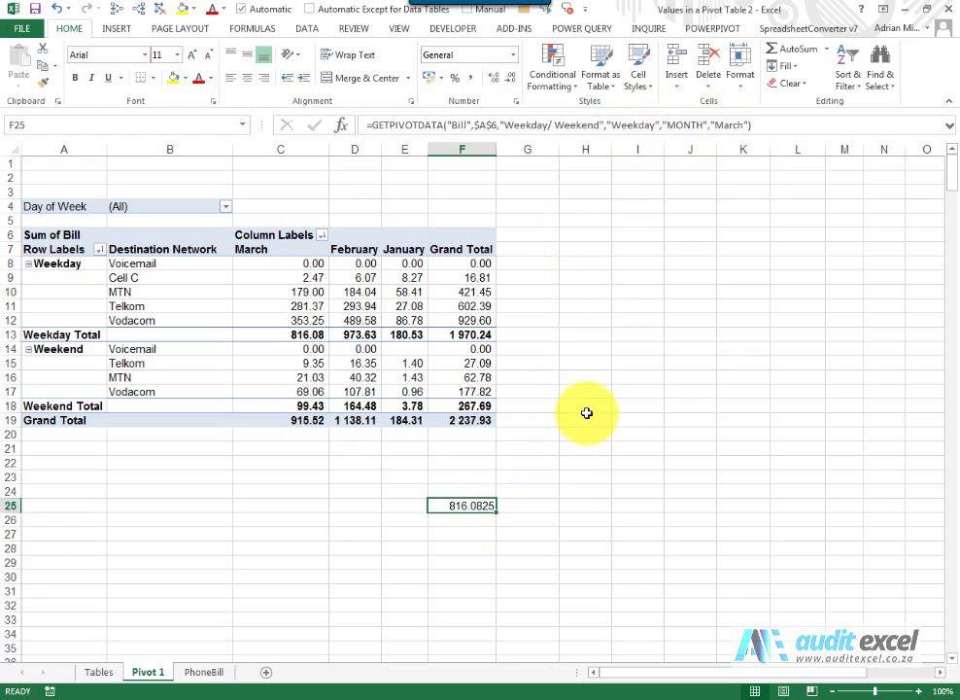
click(468, 493)
Enter Jan in F24 and the label Weekend in E25, then reopen F25's formula arguments.
text(January)
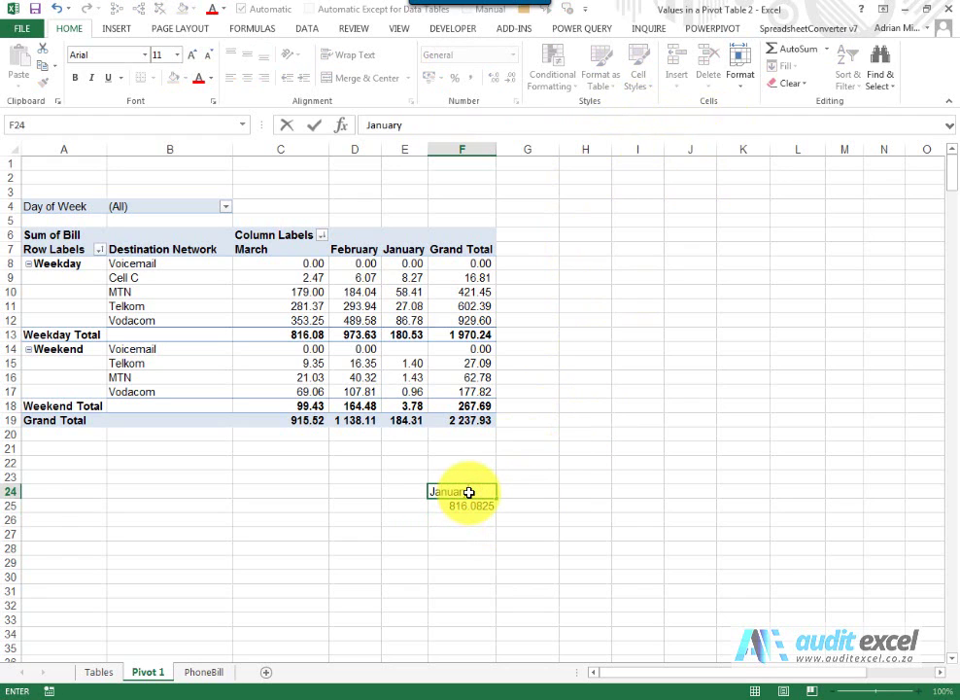
key(Return)
key(Left)
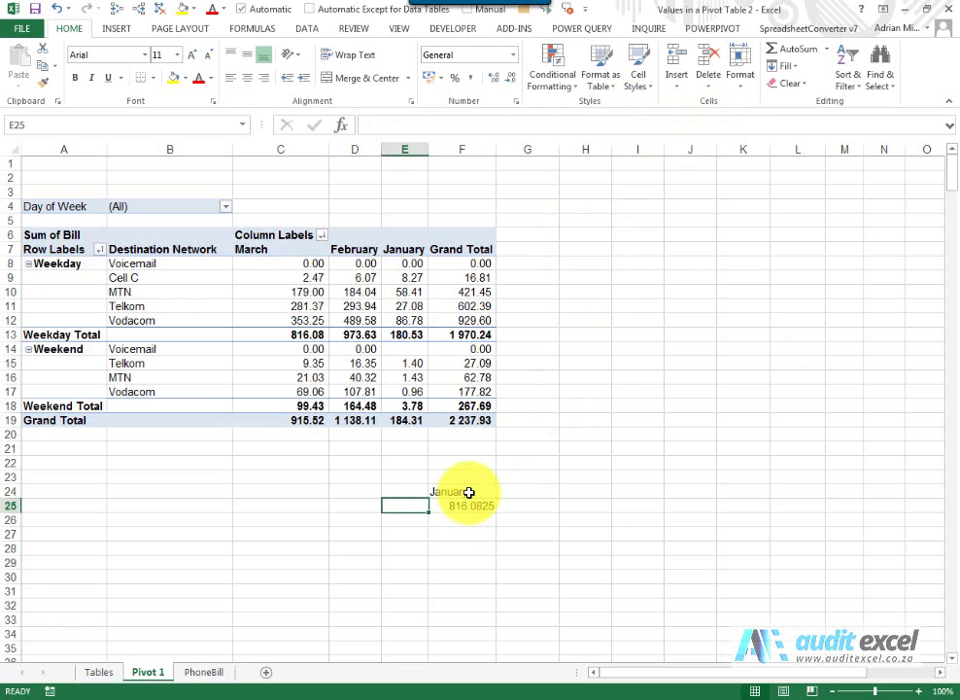
text(Weeken)
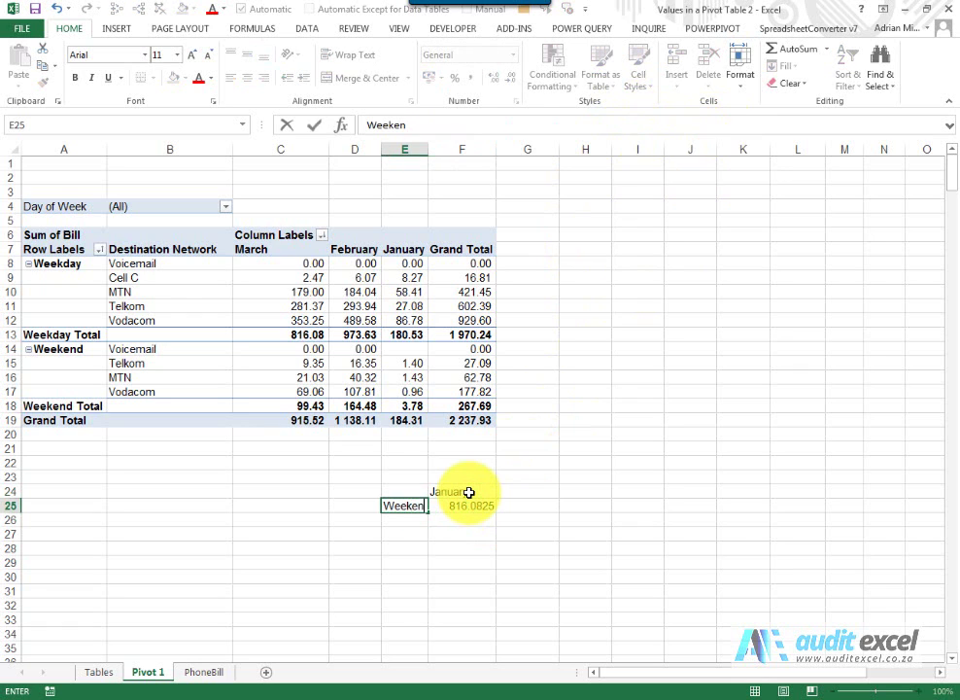
text(d)
key(ctrl+Return)
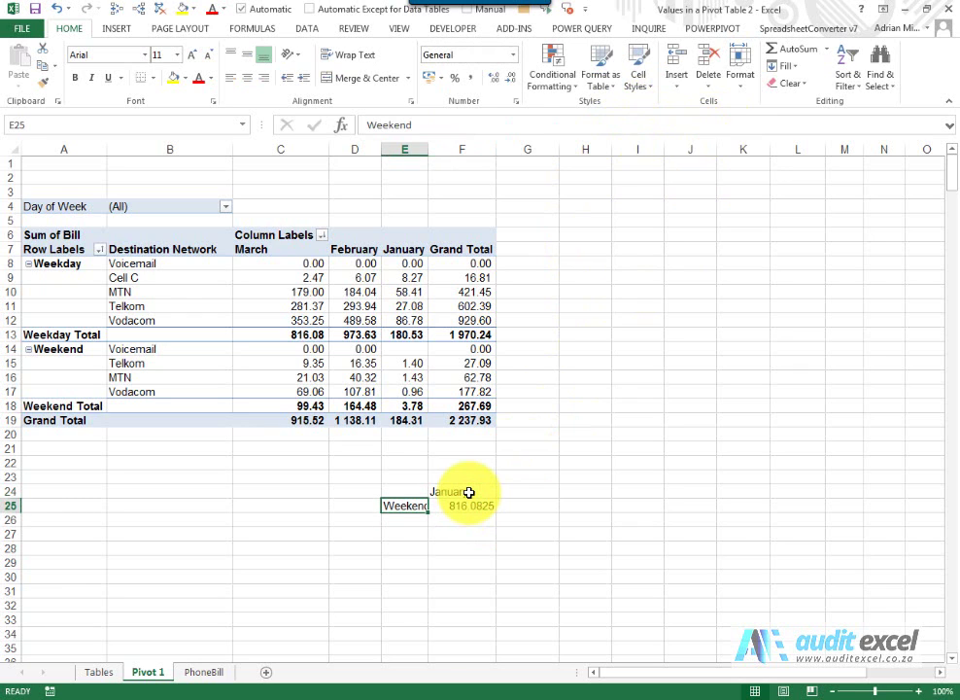
click(463, 505)
click(341, 124)
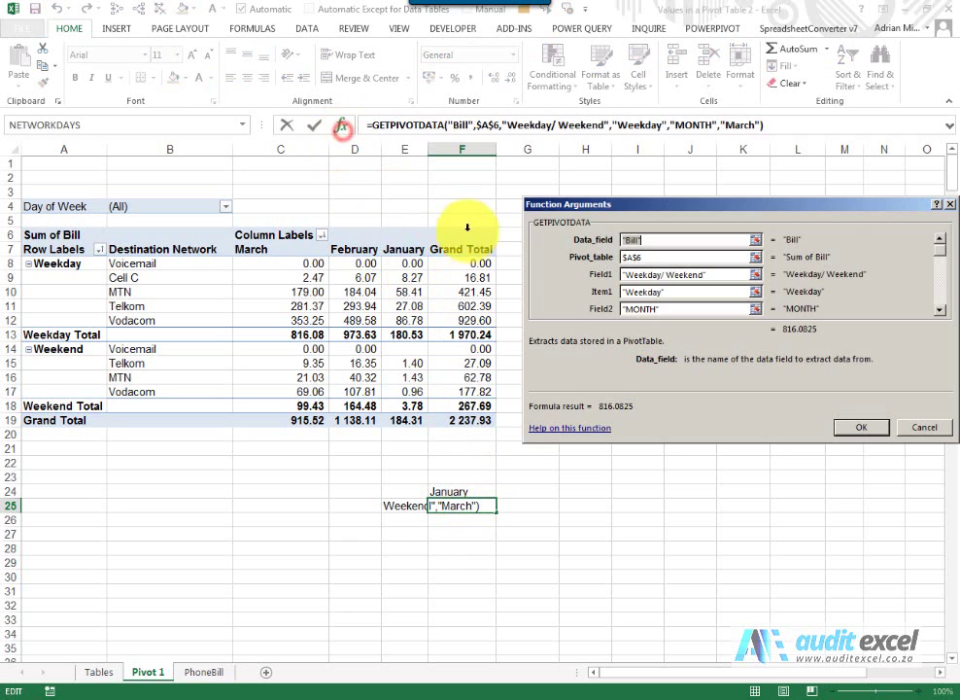
Point F25's GETPIVOTDATA Item1 at E25 and Item2 at F24, returning 3.77833333.
click(678, 293)
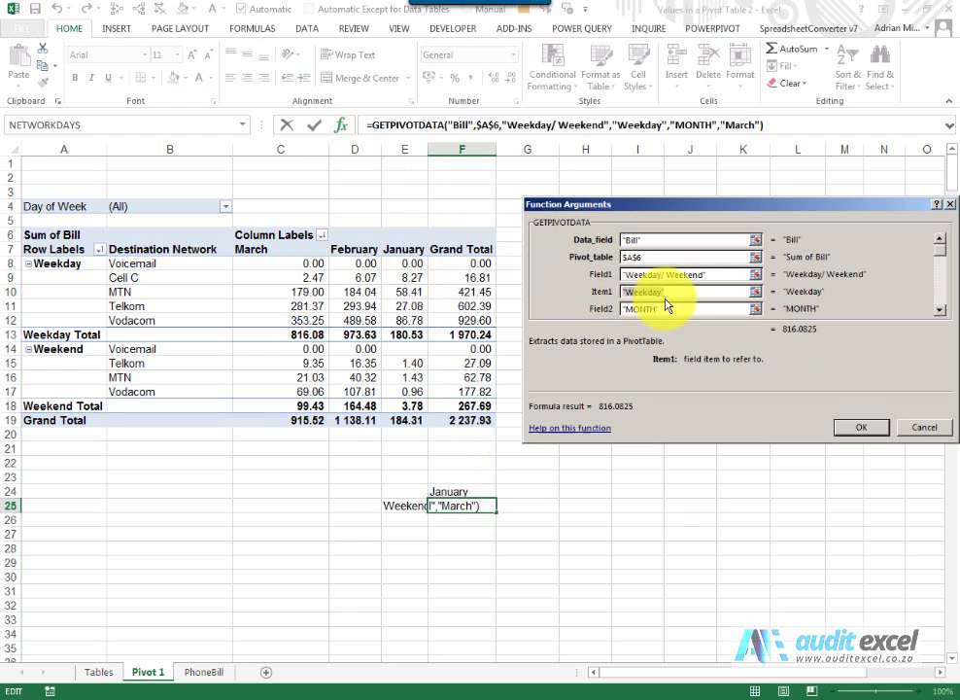
click(407, 504)
click(939, 310)
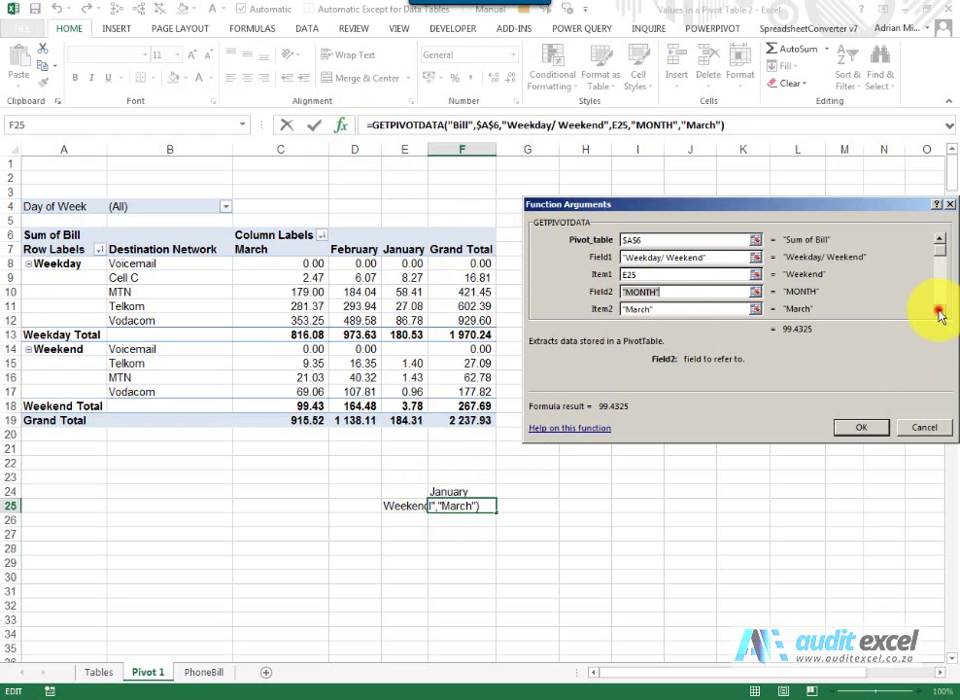
click(939, 311)
click(679, 291)
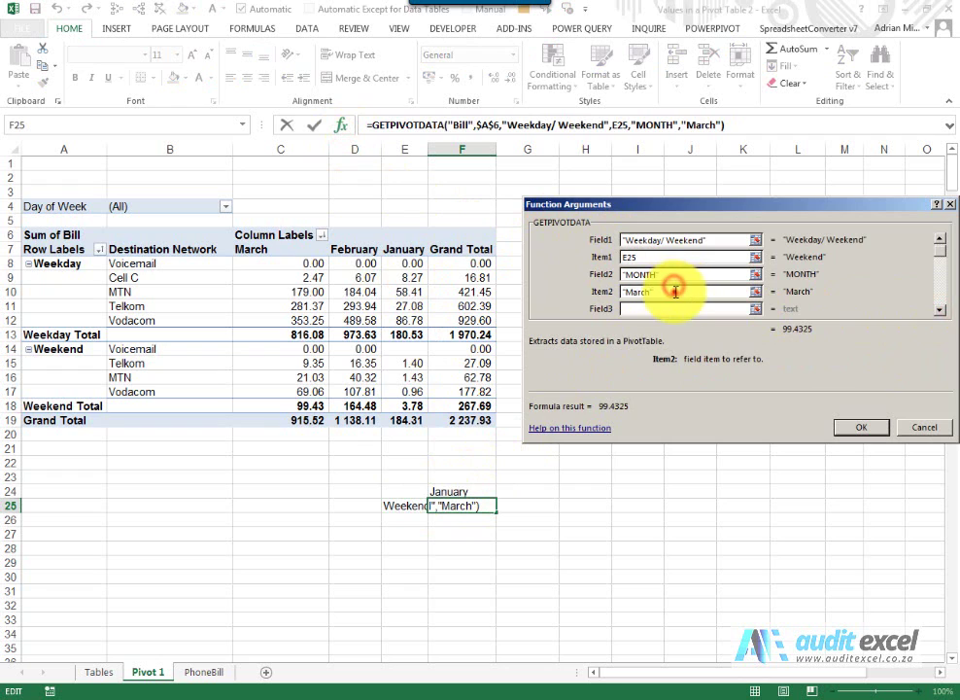
click(468, 491)
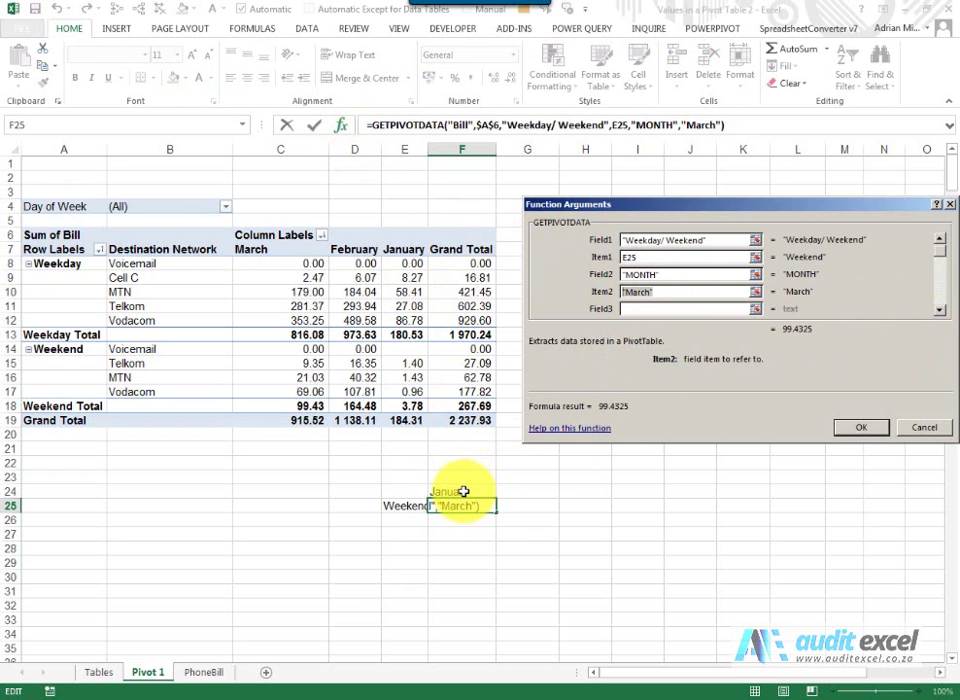
click(863, 429)
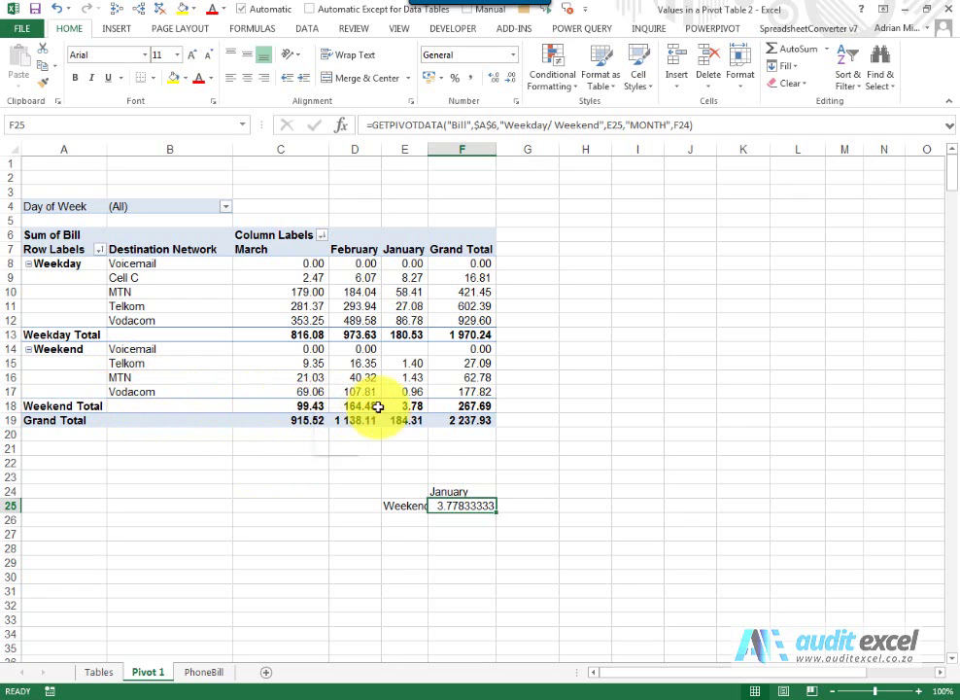
Change the month label in F24 to March, so F25 returns 99.4325.
mouse_move(420, 405)
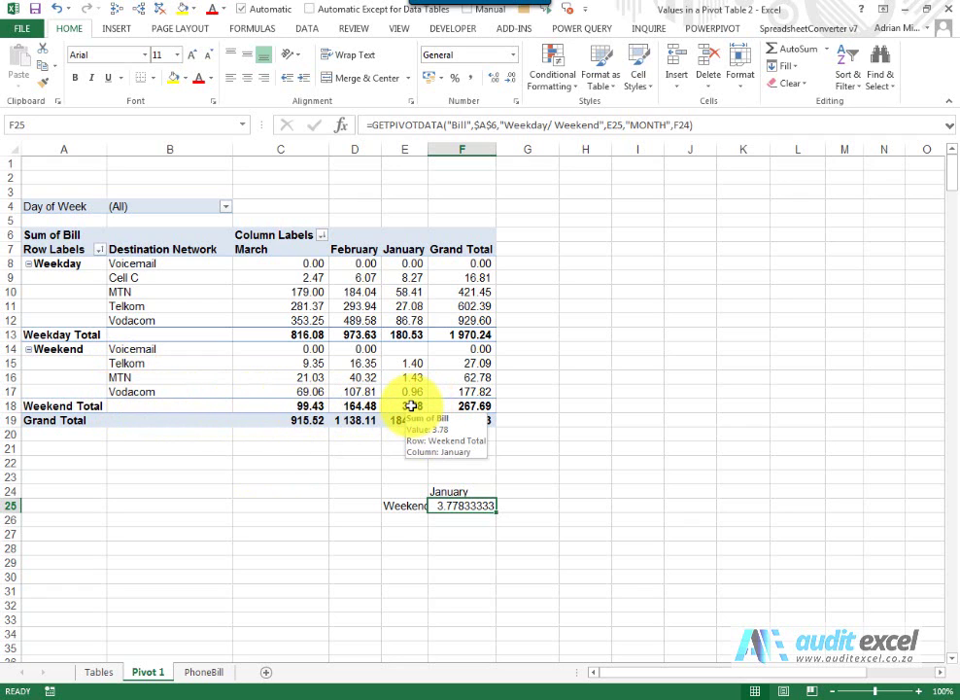
click(457, 492)
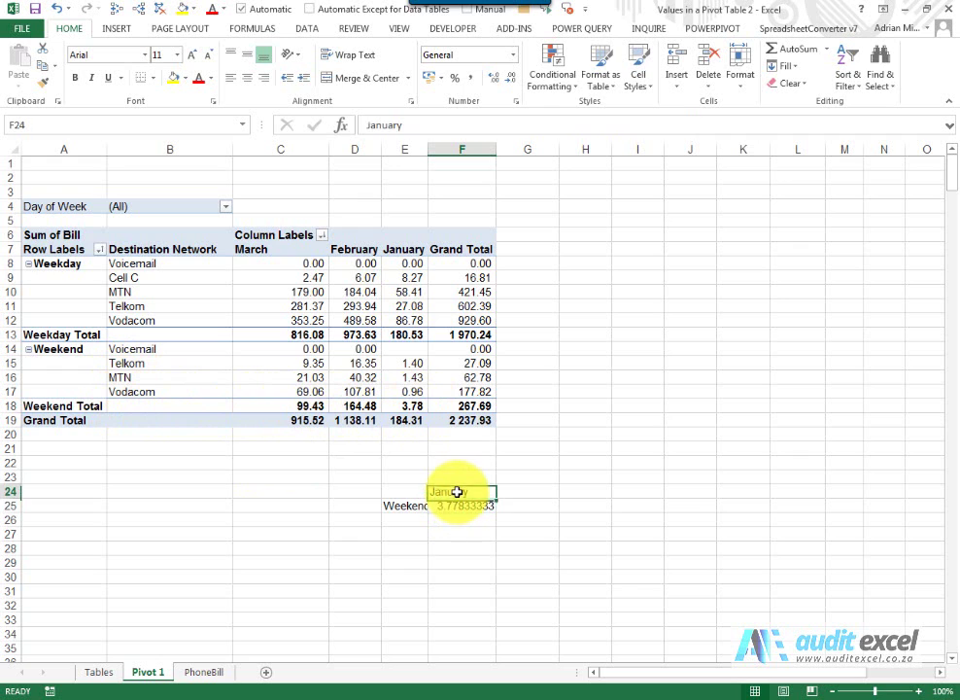
text(March)
key(Return)
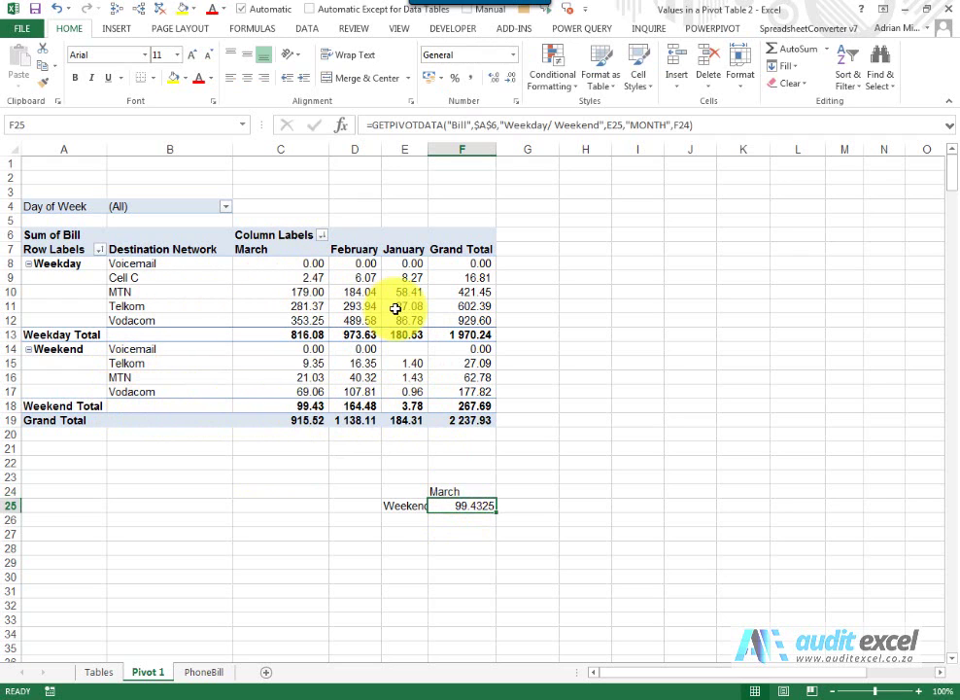
Clear the test lookup cells E23:F26.
click(462, 522)
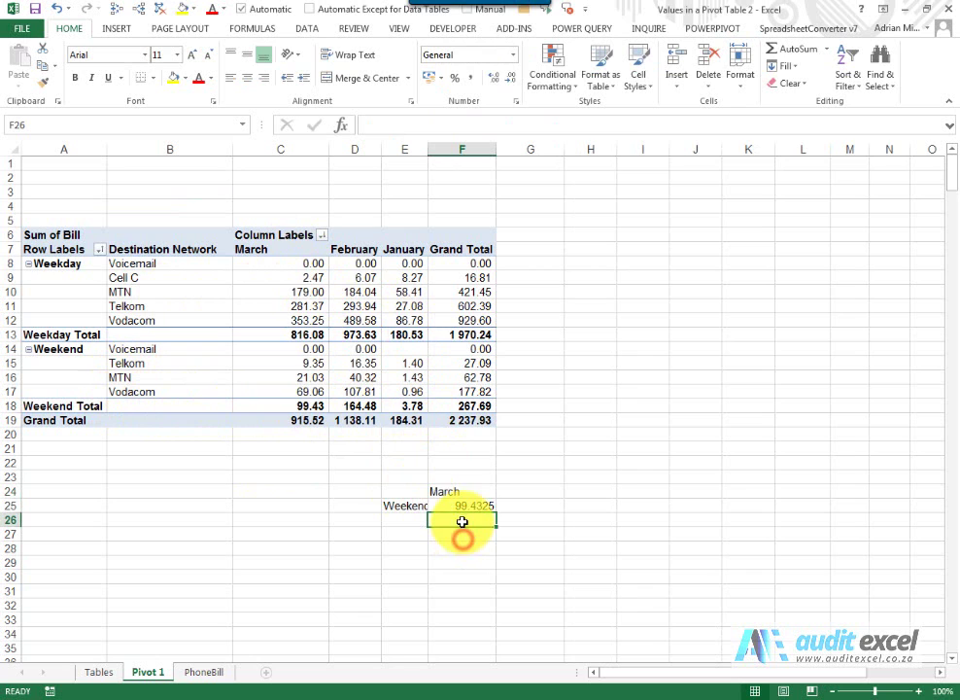
drag(395, 480, 466, 523)
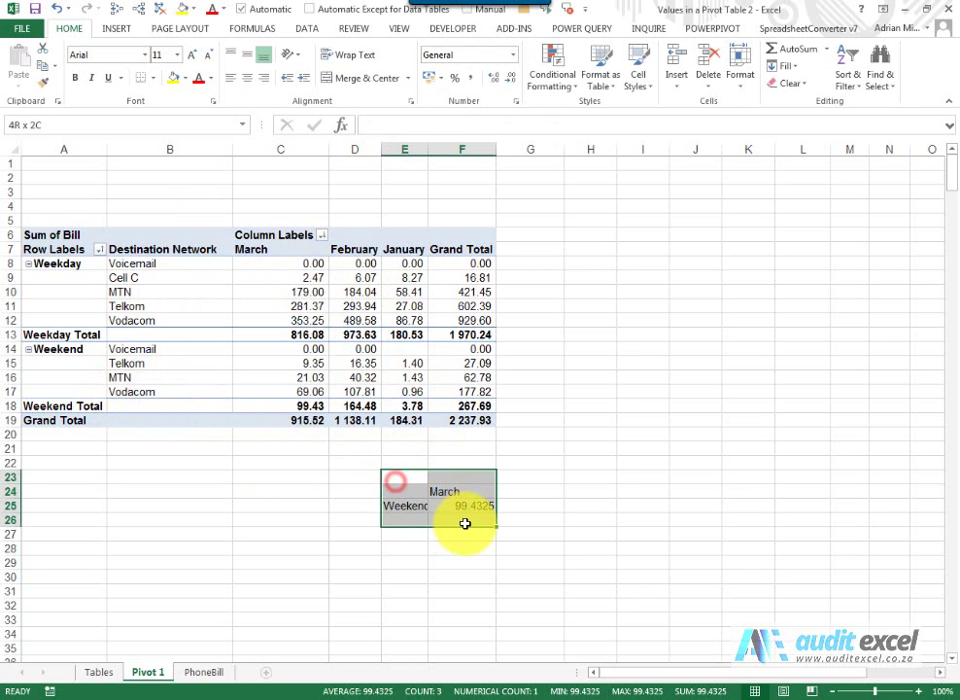
key(Delete)
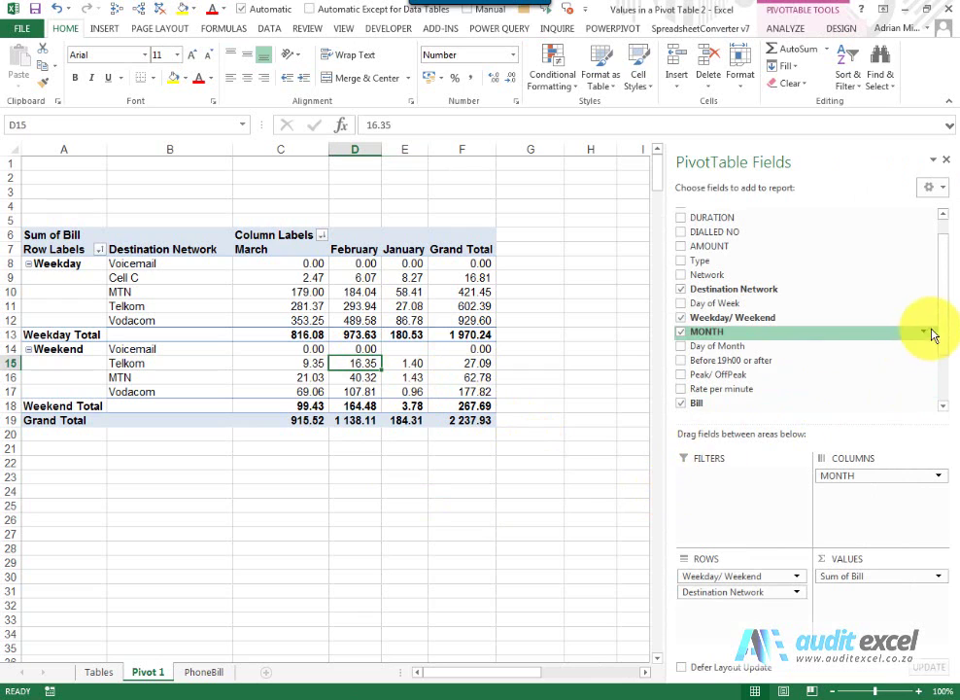
Add Day of Week to the pivot rows between Weekday/ Weekend and Destination Network.
drag(939, 326, 943, 292)
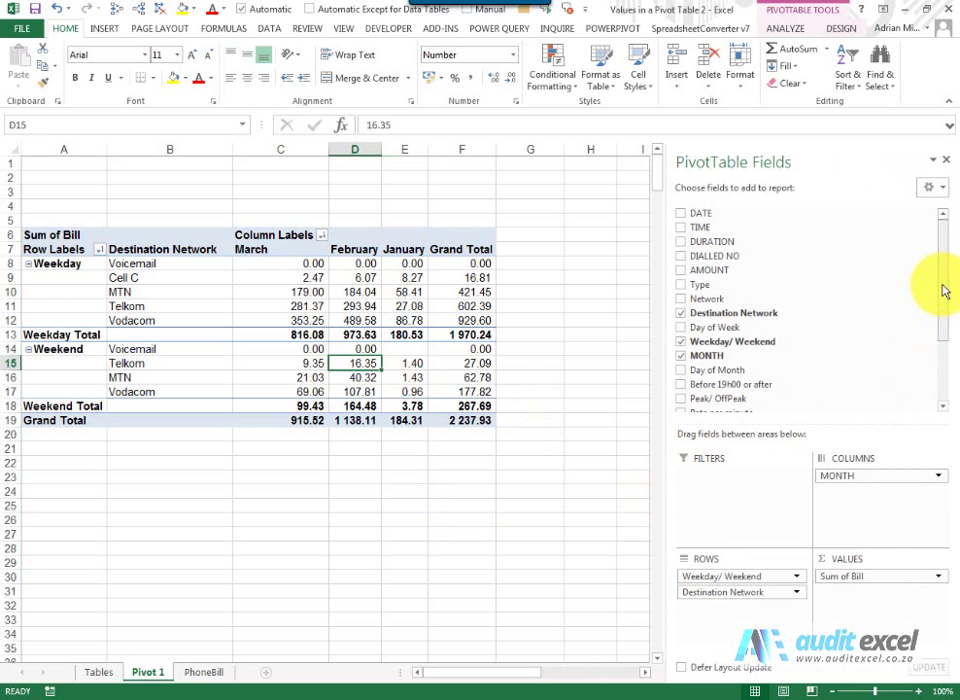
drag(729, 327, 758, 593)
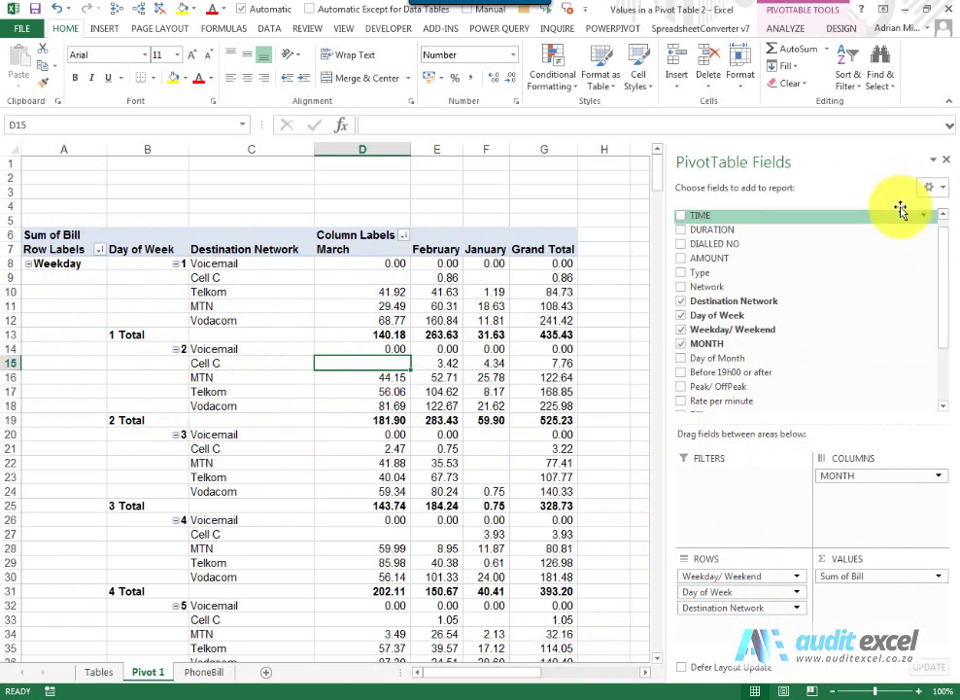
click(947, 162)
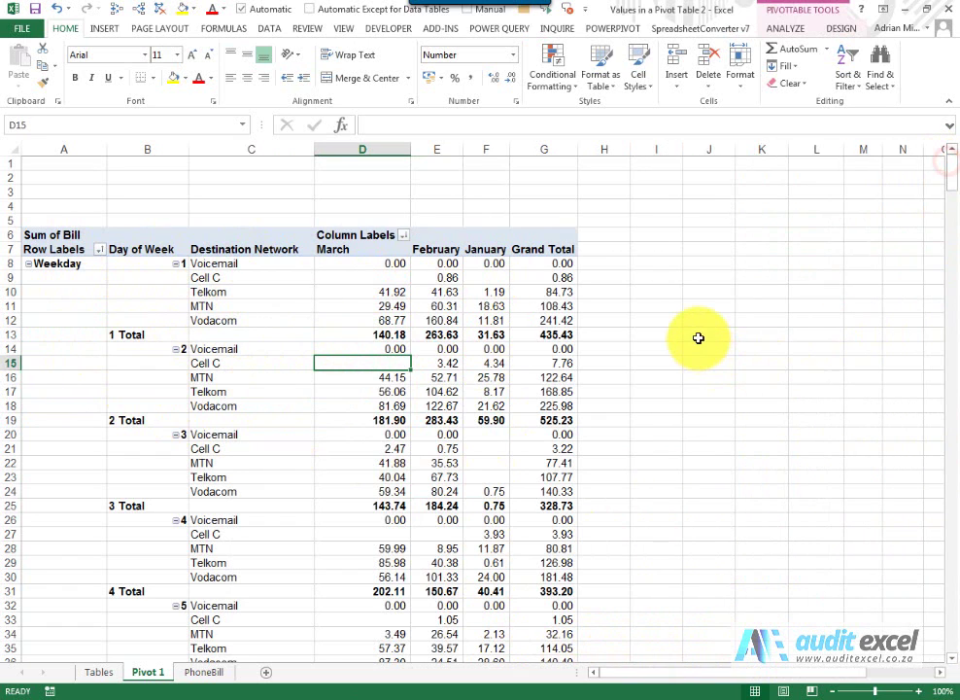
click(698, 338)
Build a GETPIVOTDATA formula in J13 from pivot cell F11, returning 18.6325 for MTN.
text(=)
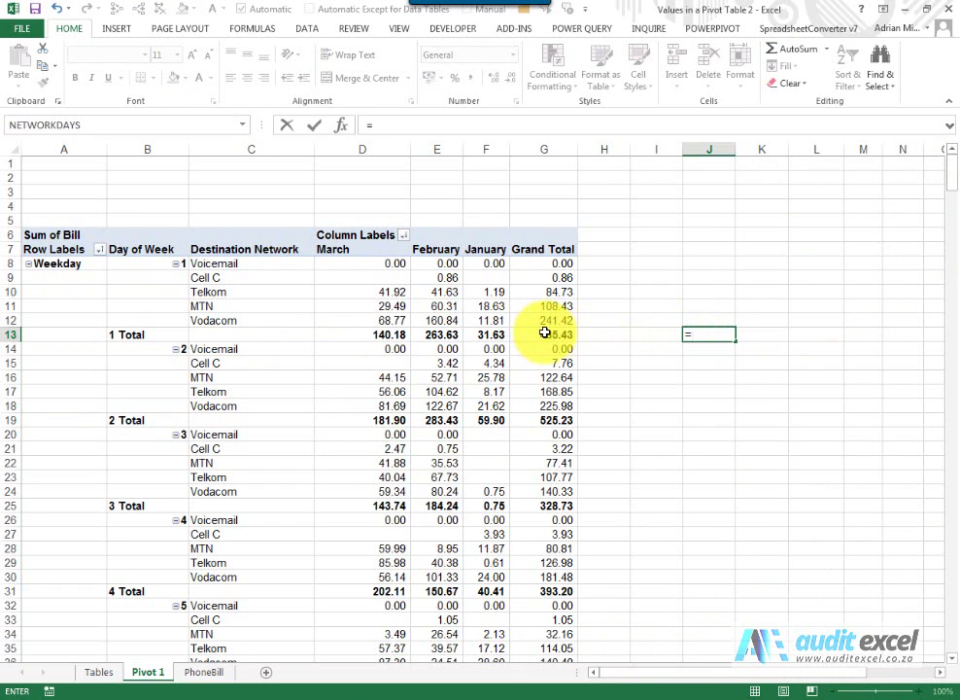
click(491, 306)
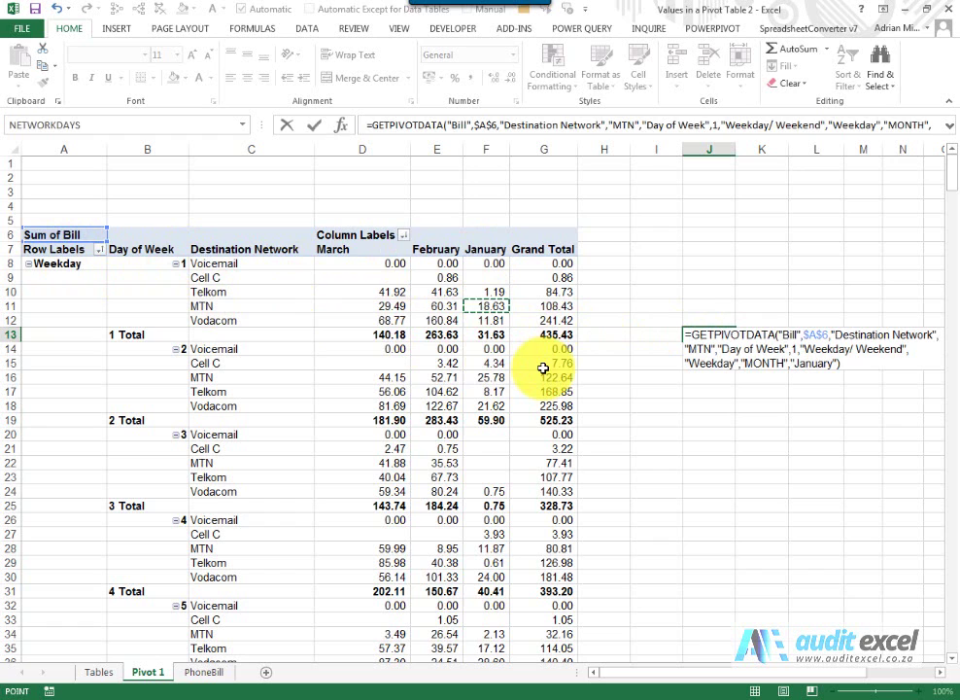
key(ctrl+Return)
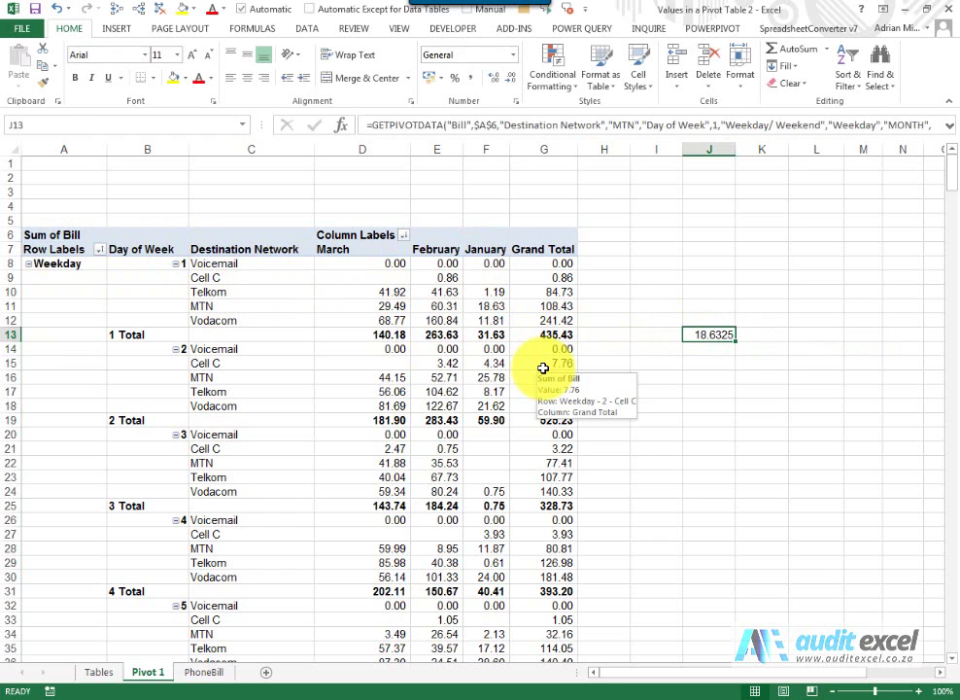
click(341, 125)
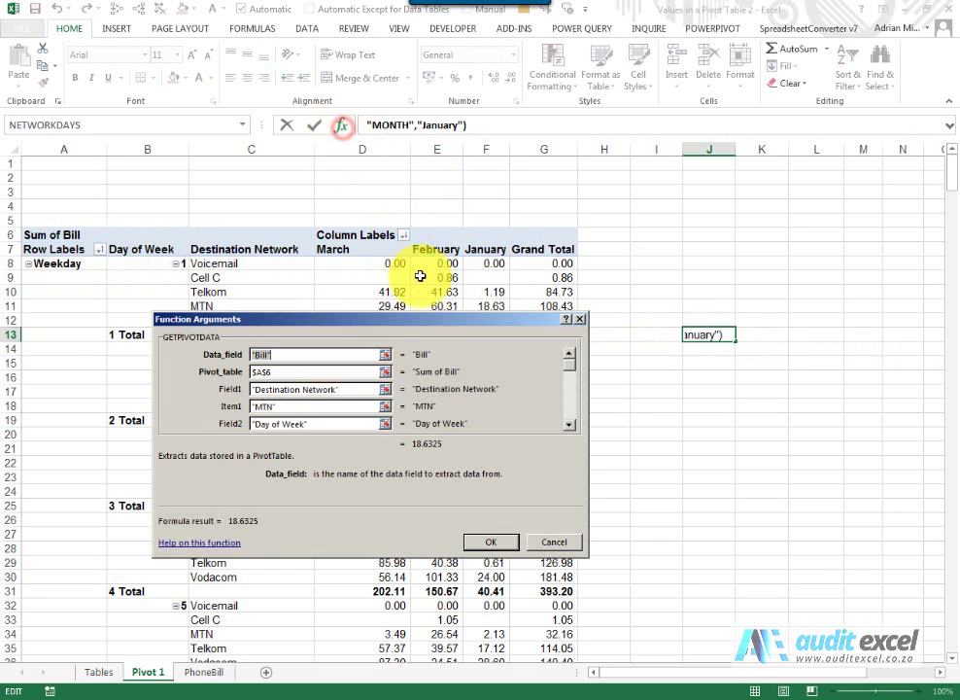
drag(418, 328, 447, 448)
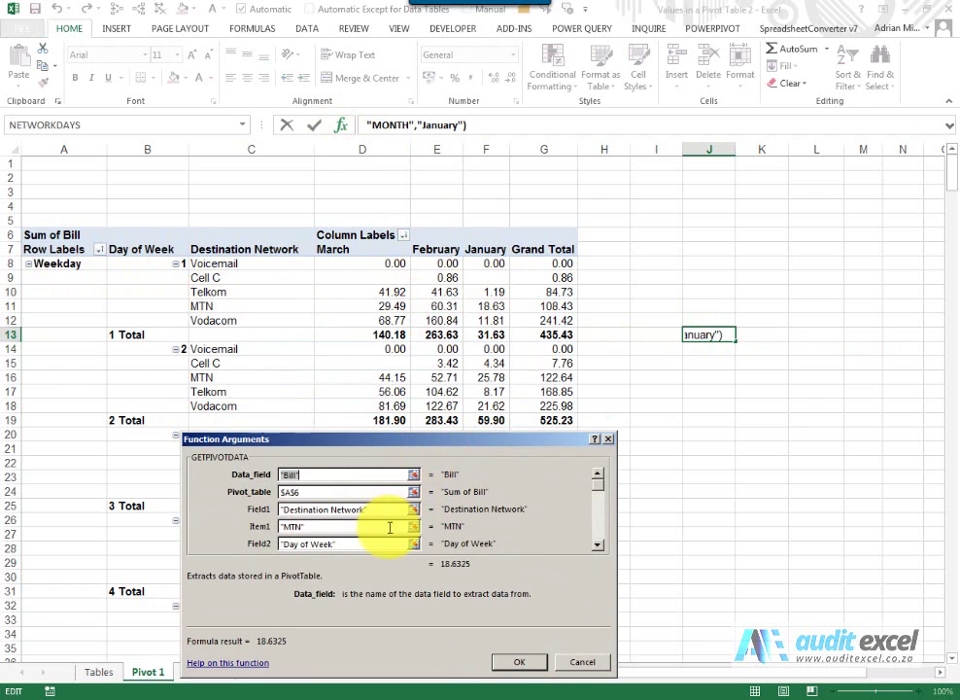
click(542, 662)
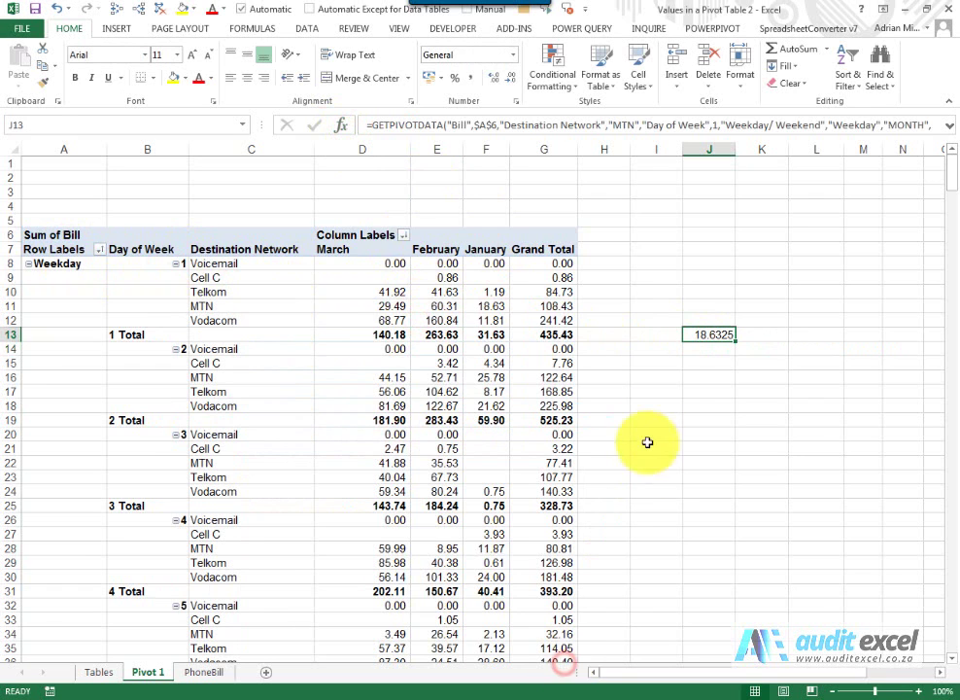
Enter the lookup inputs MTN, Weekday, 1 and January across cells I10 to L10.
click(666, 296)
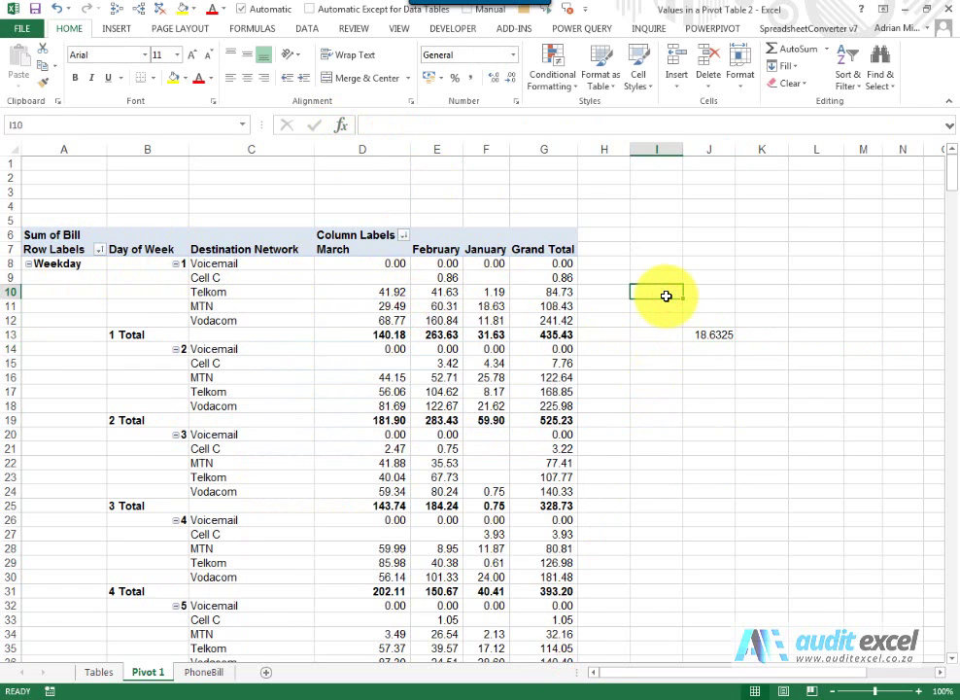
text(MTN)
key(Tab)
text(We)
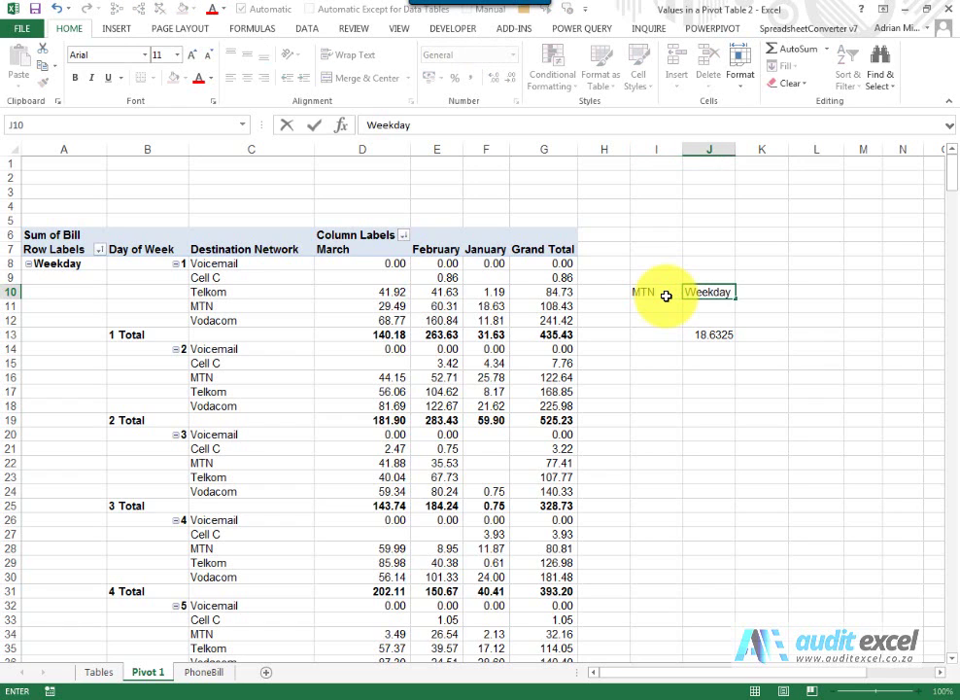
key(Tab)
text(1)
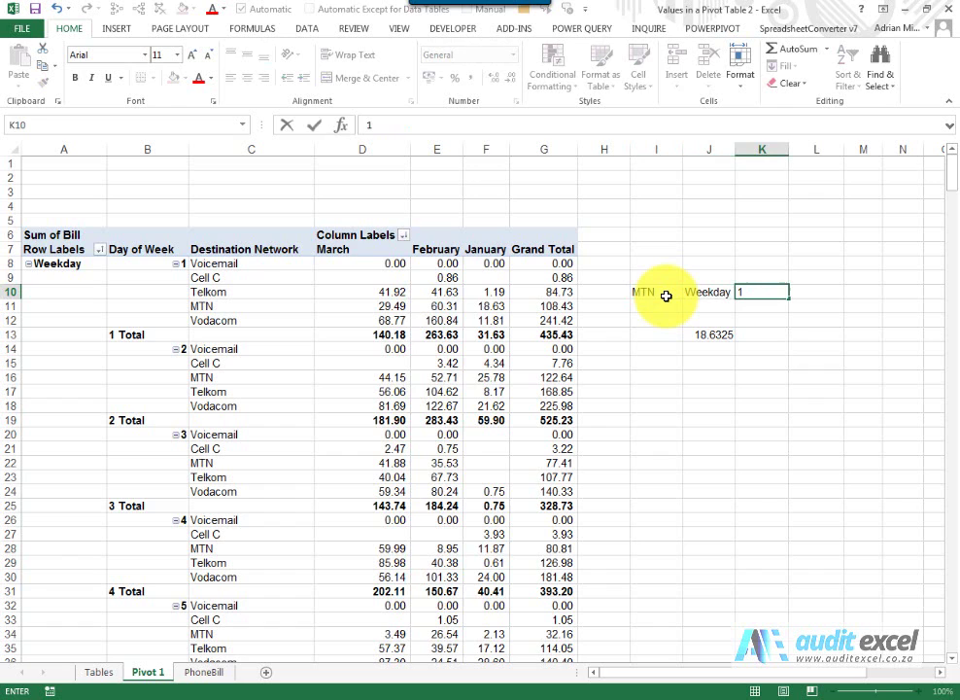
key(Tab)
text(Janua)
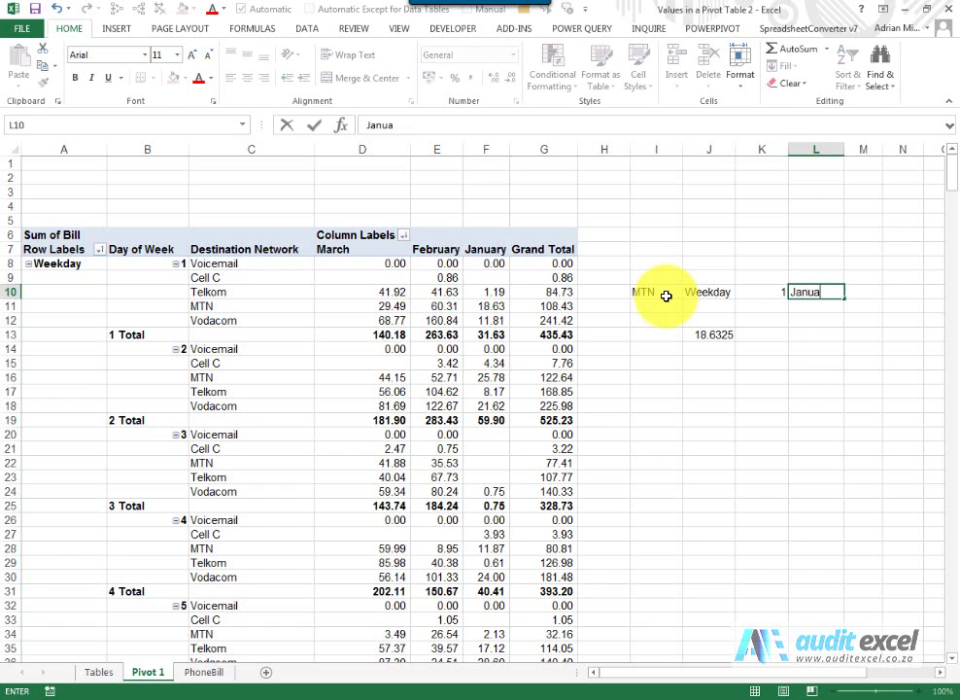
text(ry)
key(Return)
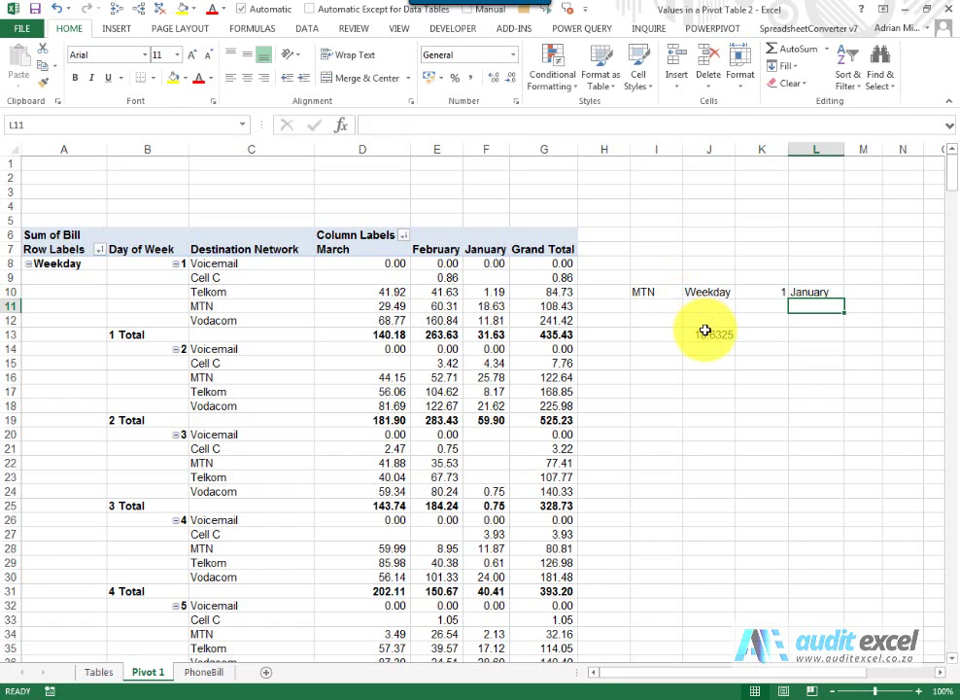
click(708, 334)
Replace J13's hard-coded Item1–Item4 values with references to I10, K10, J10 and L10.
click(340, 124)
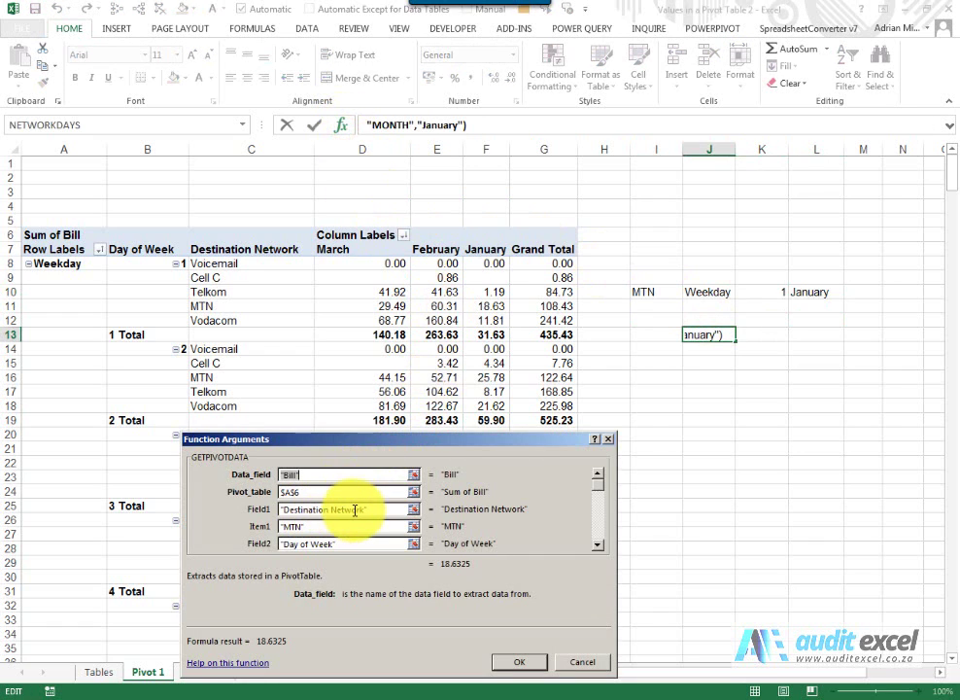
drag(315, 528, 257, 526)
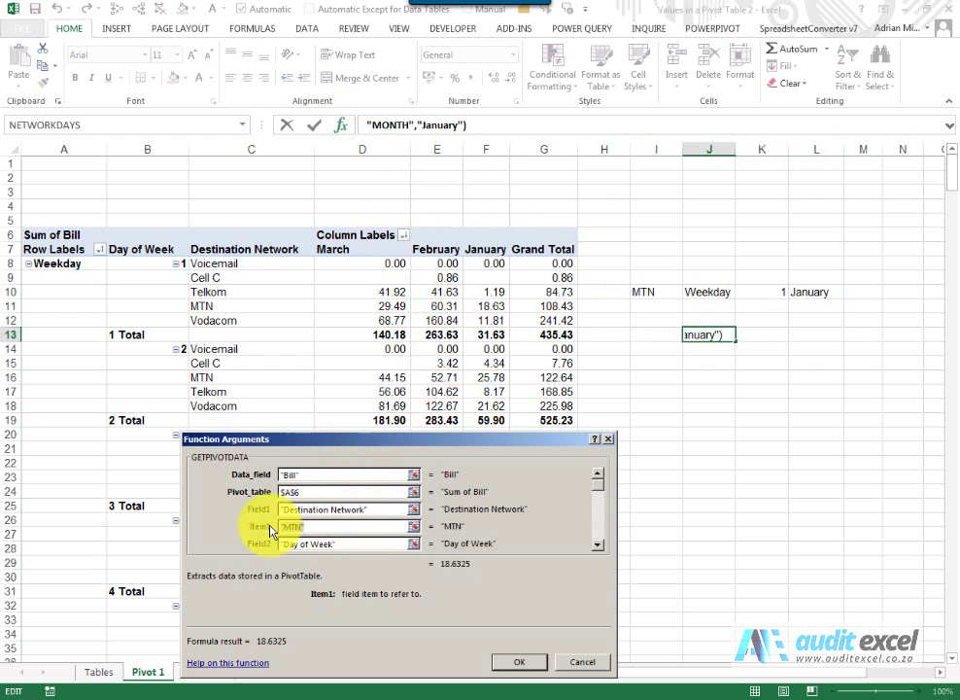
click(653, 290)
click(598, 546)
click(598, 546)
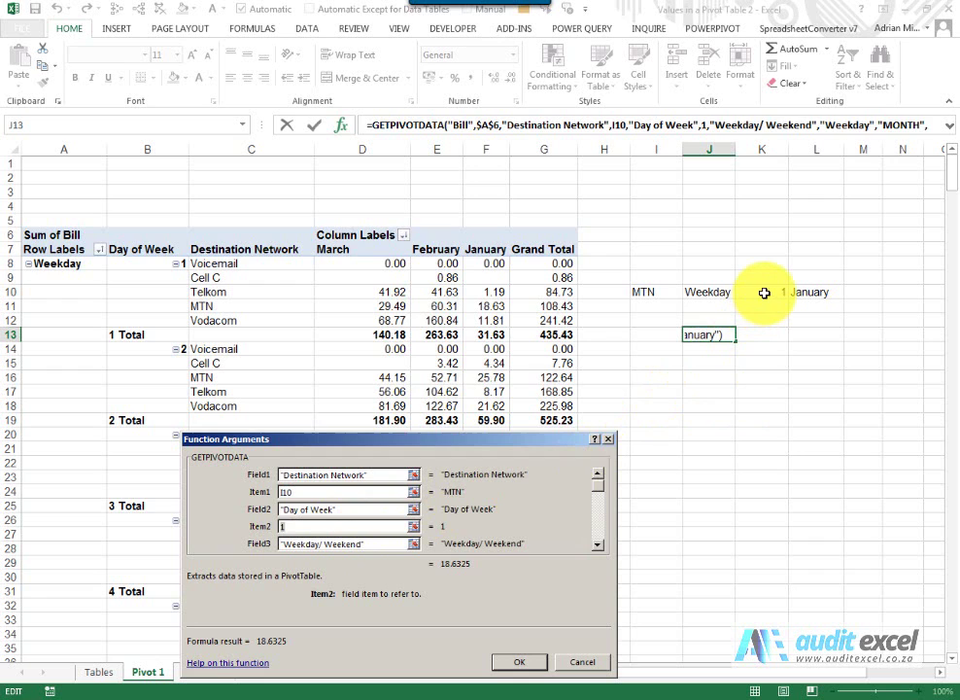
click(764, 293)
click(598, 546)
click(598, 546)
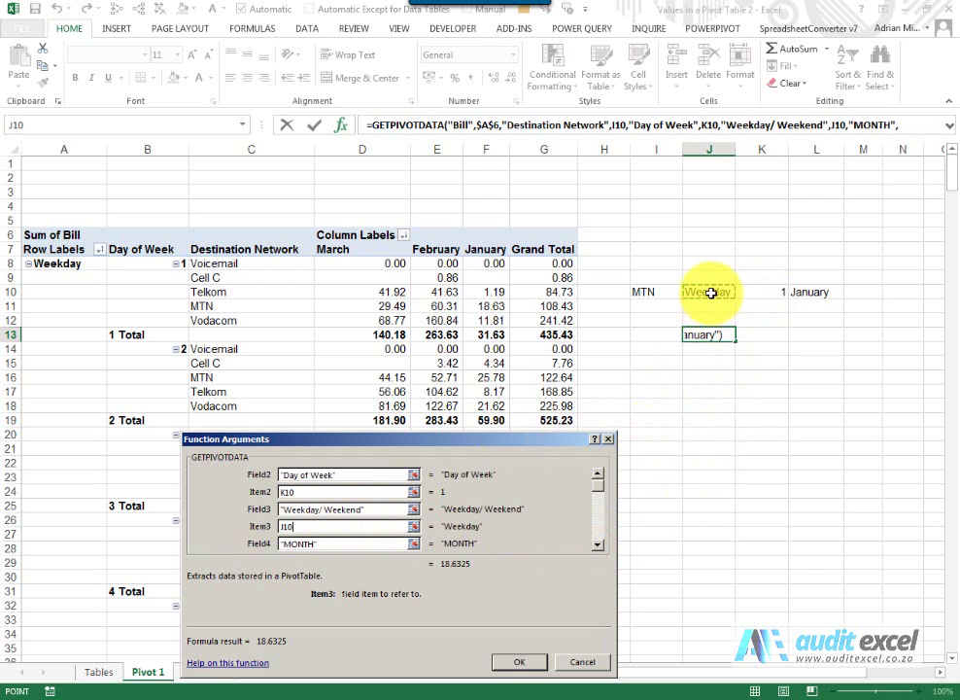
click(598, 545)
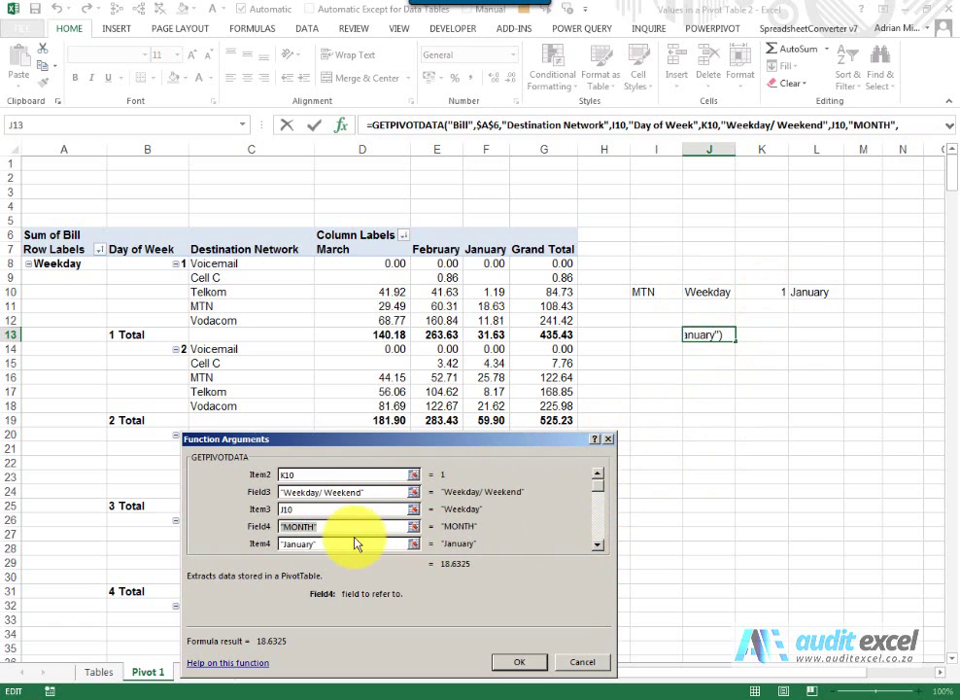
click(793, 292)
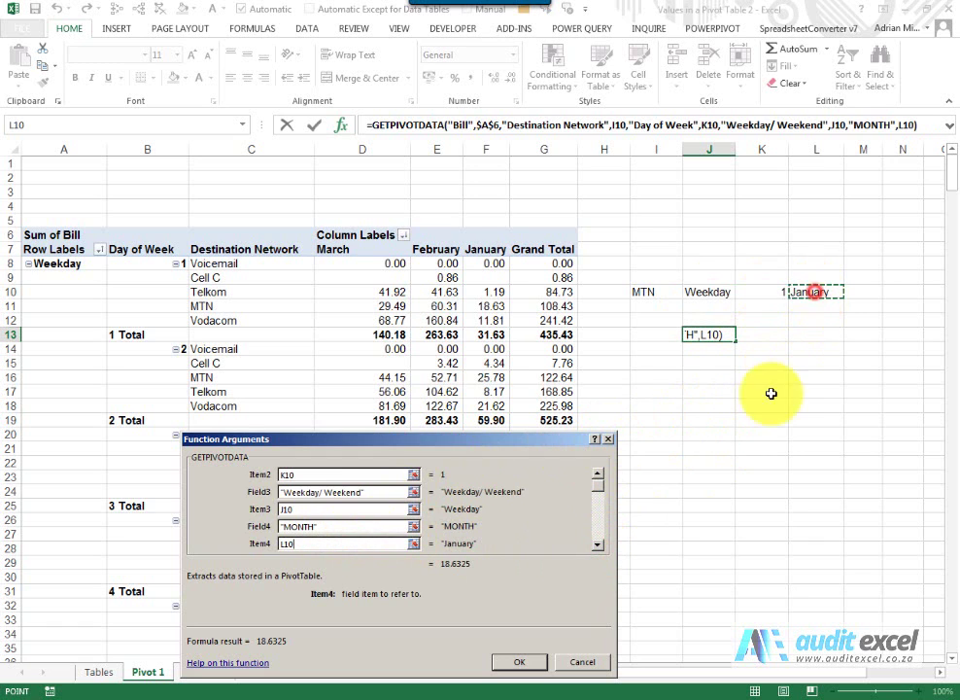
click(521, 662)
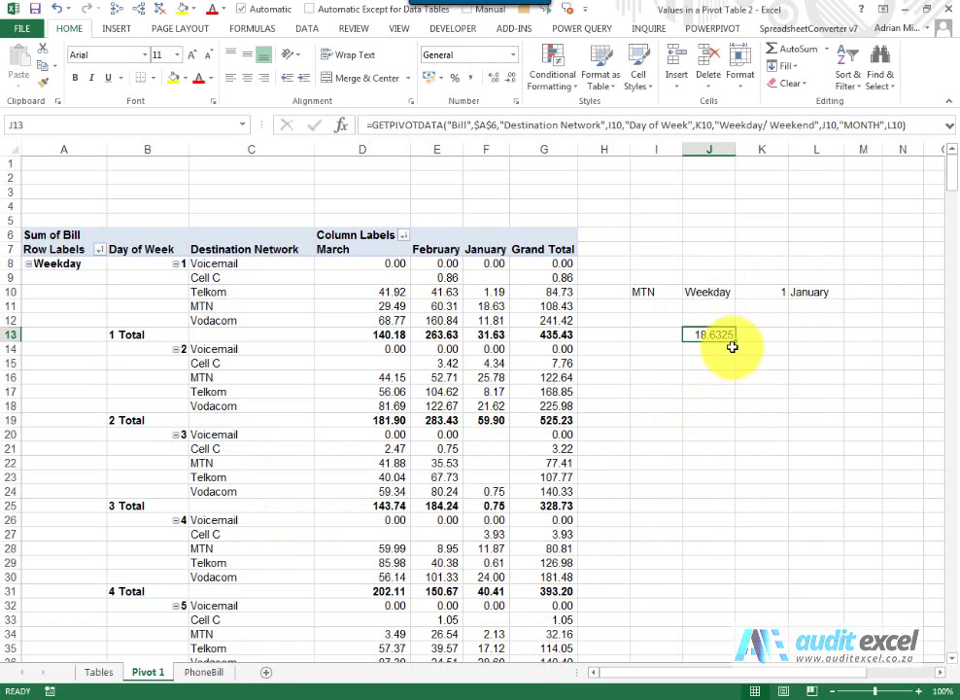
Set the day input K10 to 3 and month L10 to March; J13 returns 41.88333.
mouse_move(498, 306)
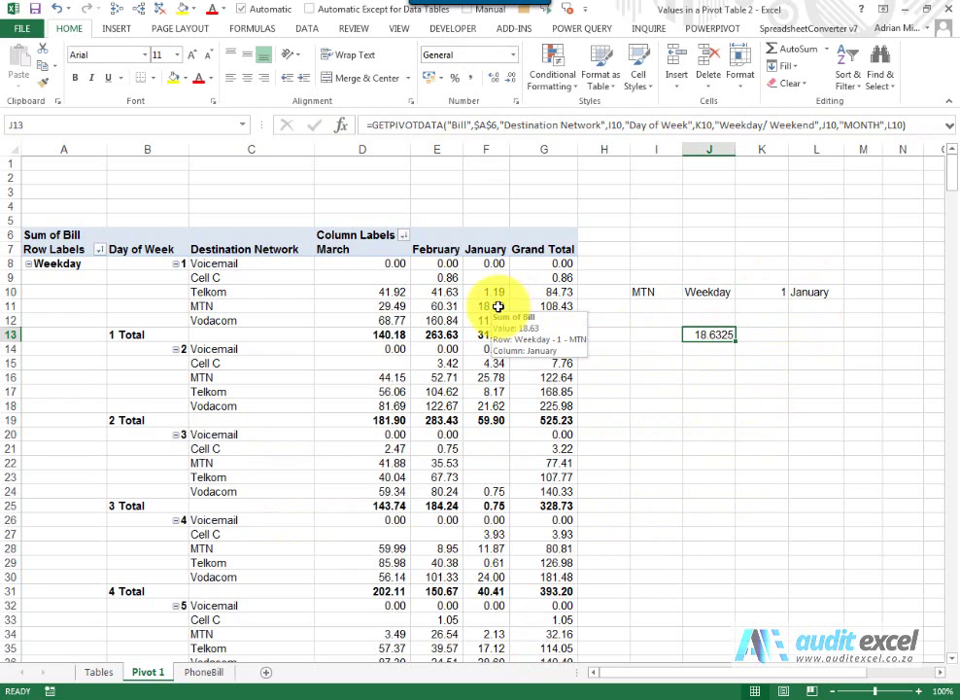
click(765, 294)
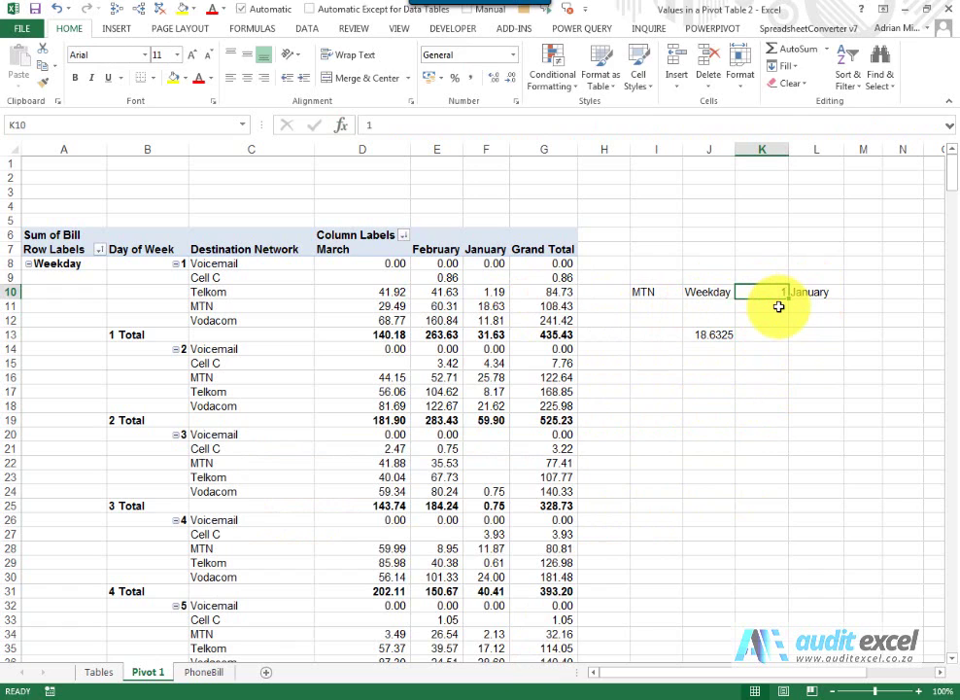
text(3)
key(Return)
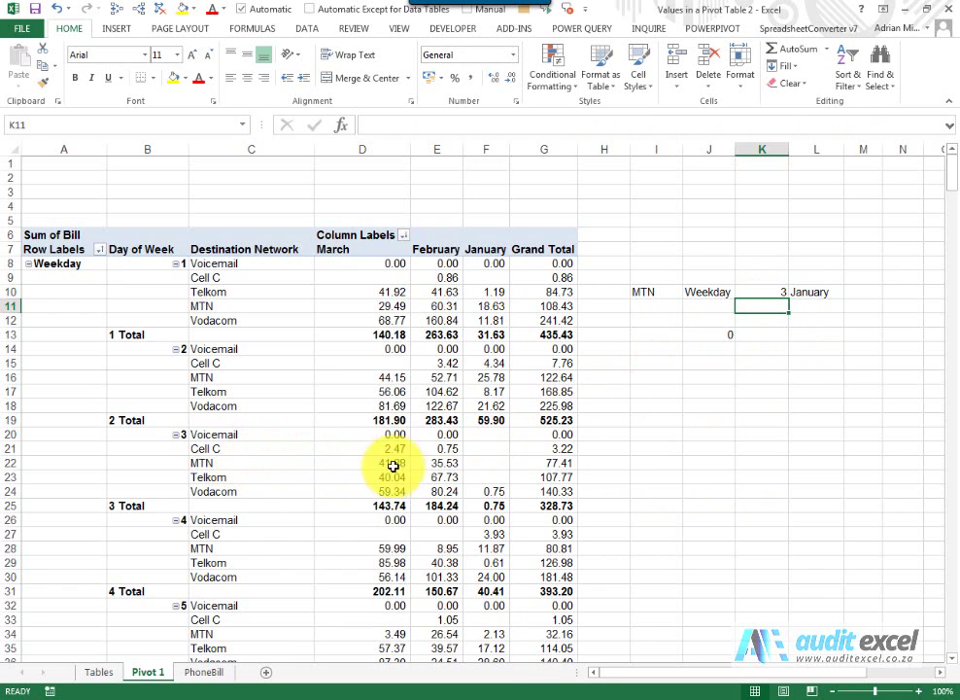
mouse_move(488, 465)
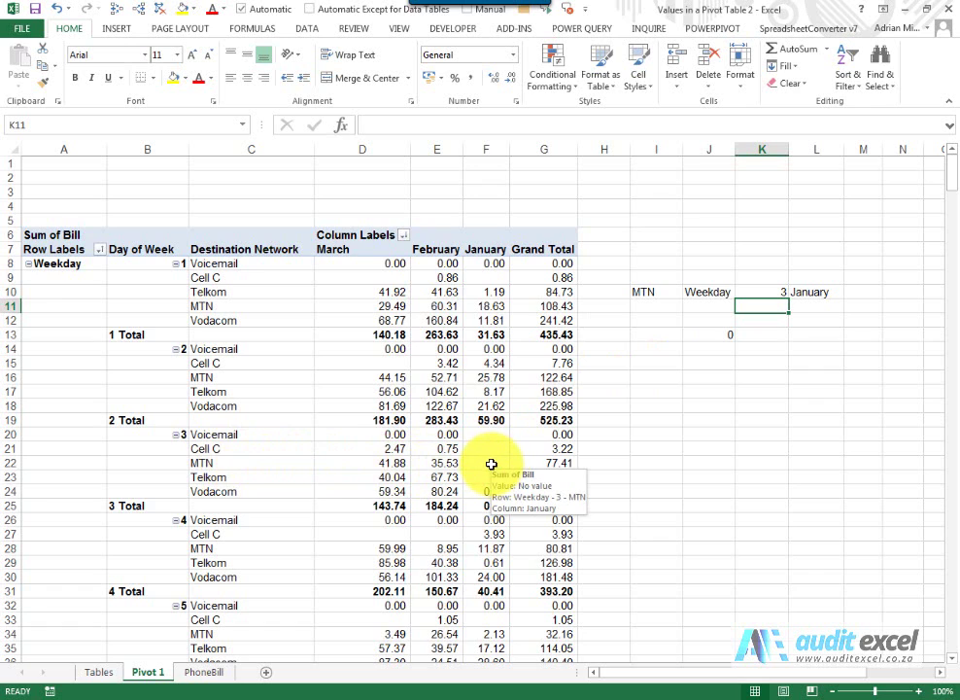
click(783, 292)
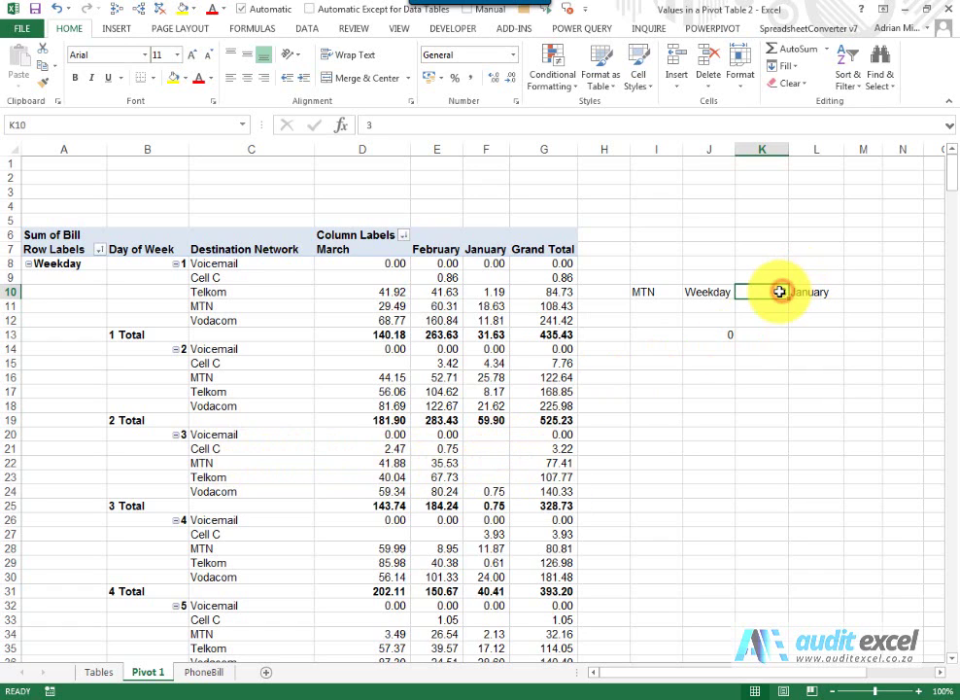
key(Right)
text(Ma)
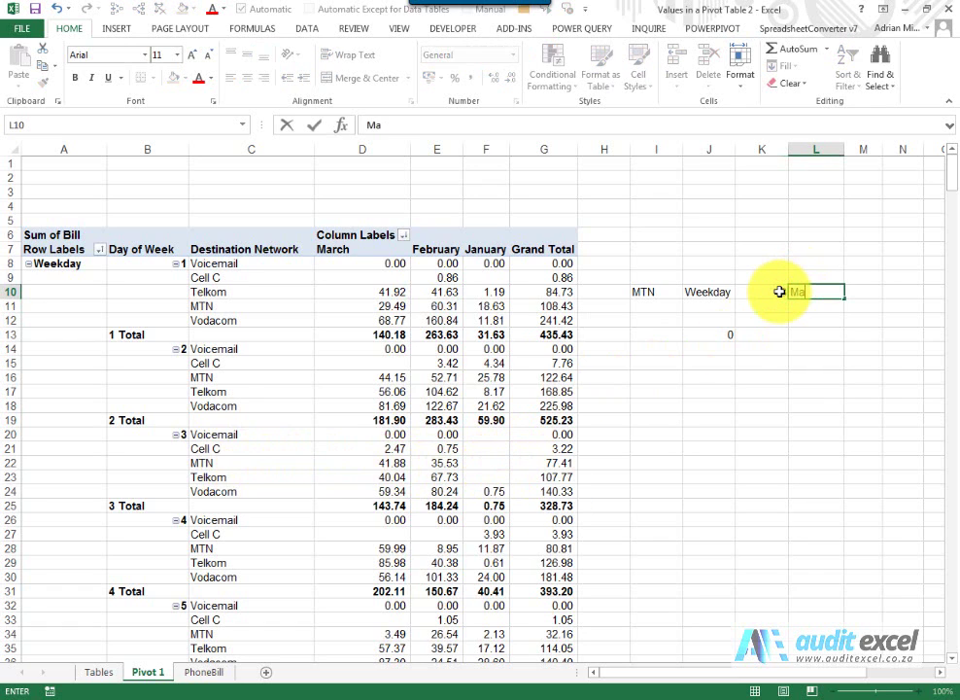
text(rch)
key(Return)
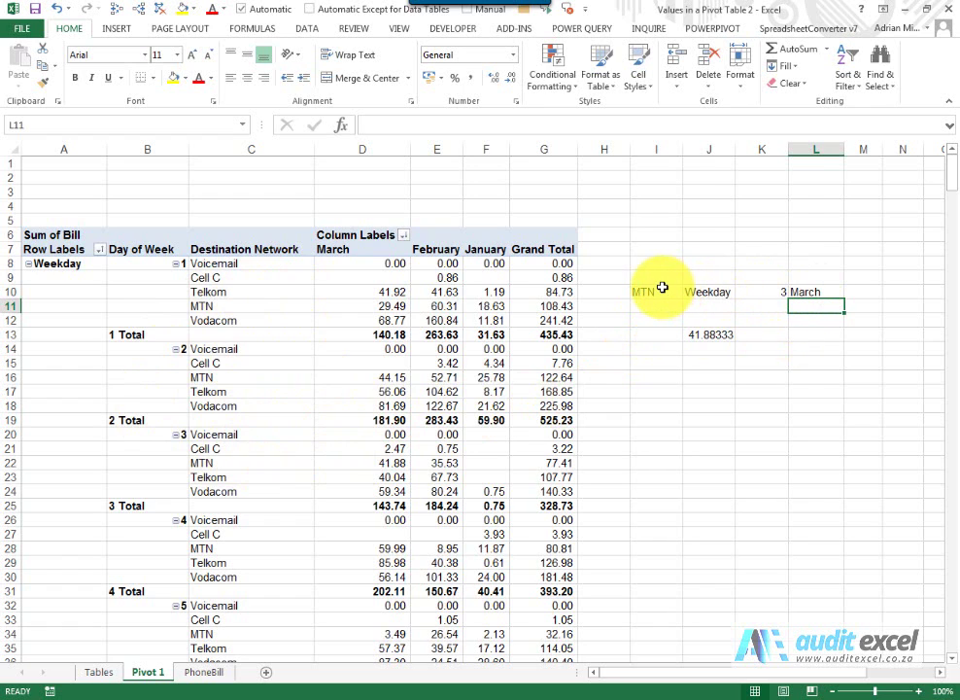
click(724, 336)
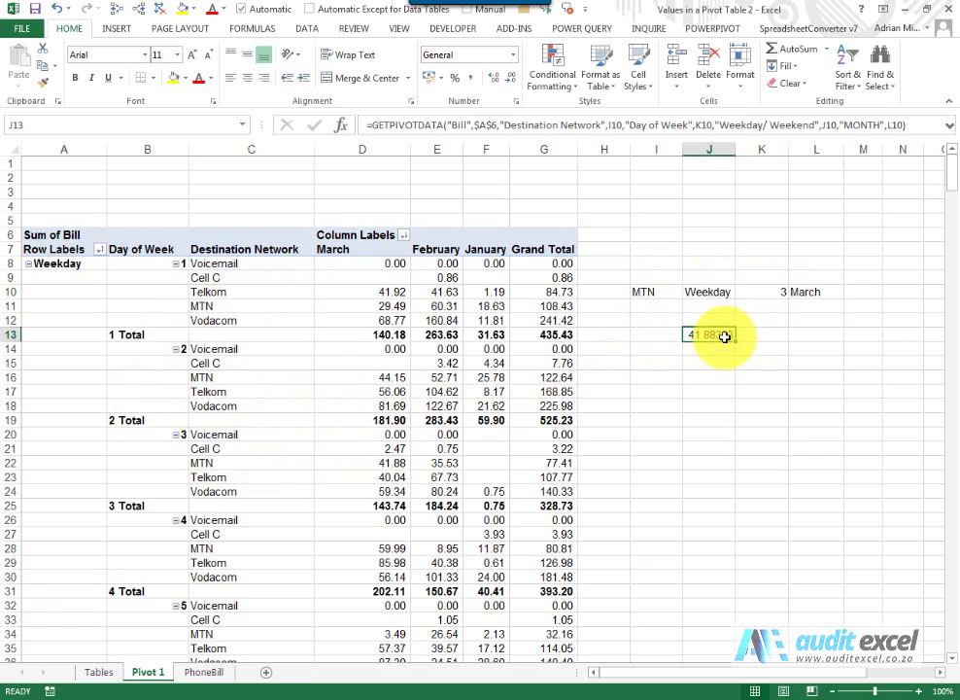